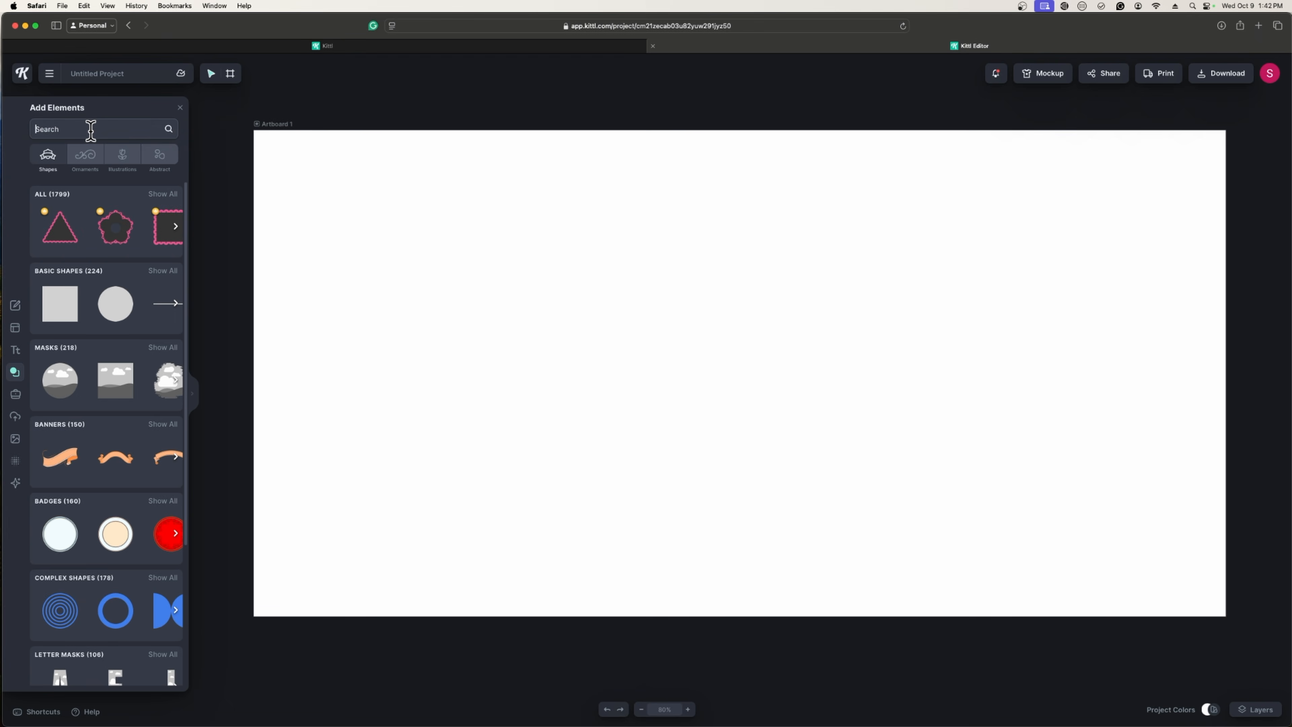
- Search the elements for "heart" and add the black heart outline made of flowing double strokes to the artboard
{"action": "left_click", "coordinate": [90, 128]}
{"action": "type", "text": "heart"}
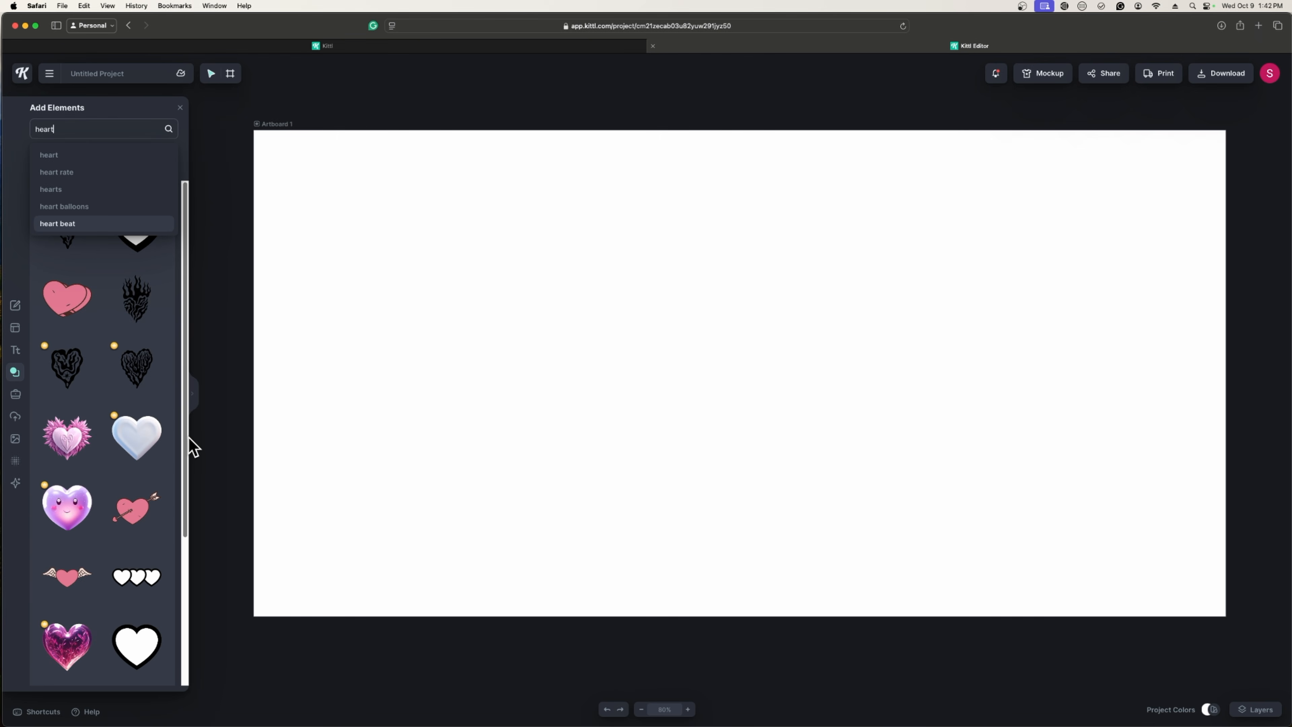
{"action": "scroll", "coordinate": [189, 438], "scroll_direction": "down", "scroll_amount": 4}
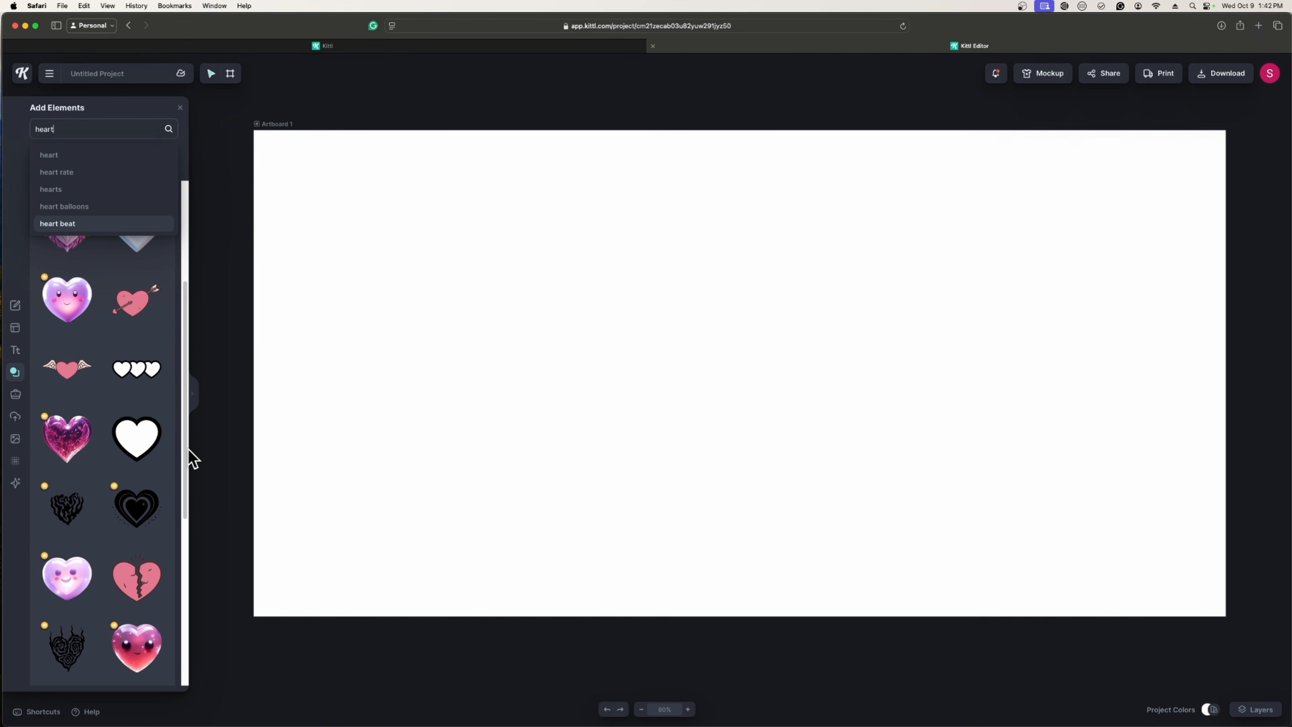
{"action": "scroll", "coordinate": [189, 447], "scroll_direction": "down", "scroll_amount": 7}
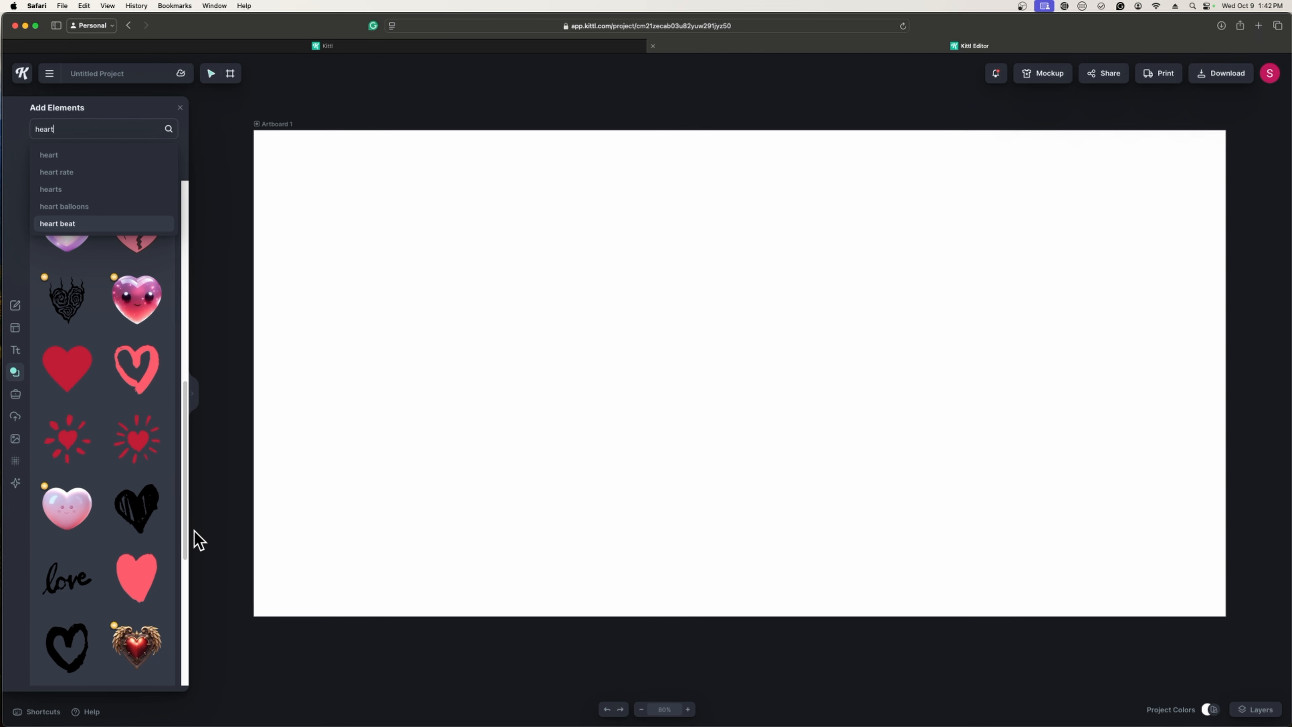
{"action": "scroll", "coordinate": [185, 540], "scroll_direction": "down", "scroll_amount": 7}
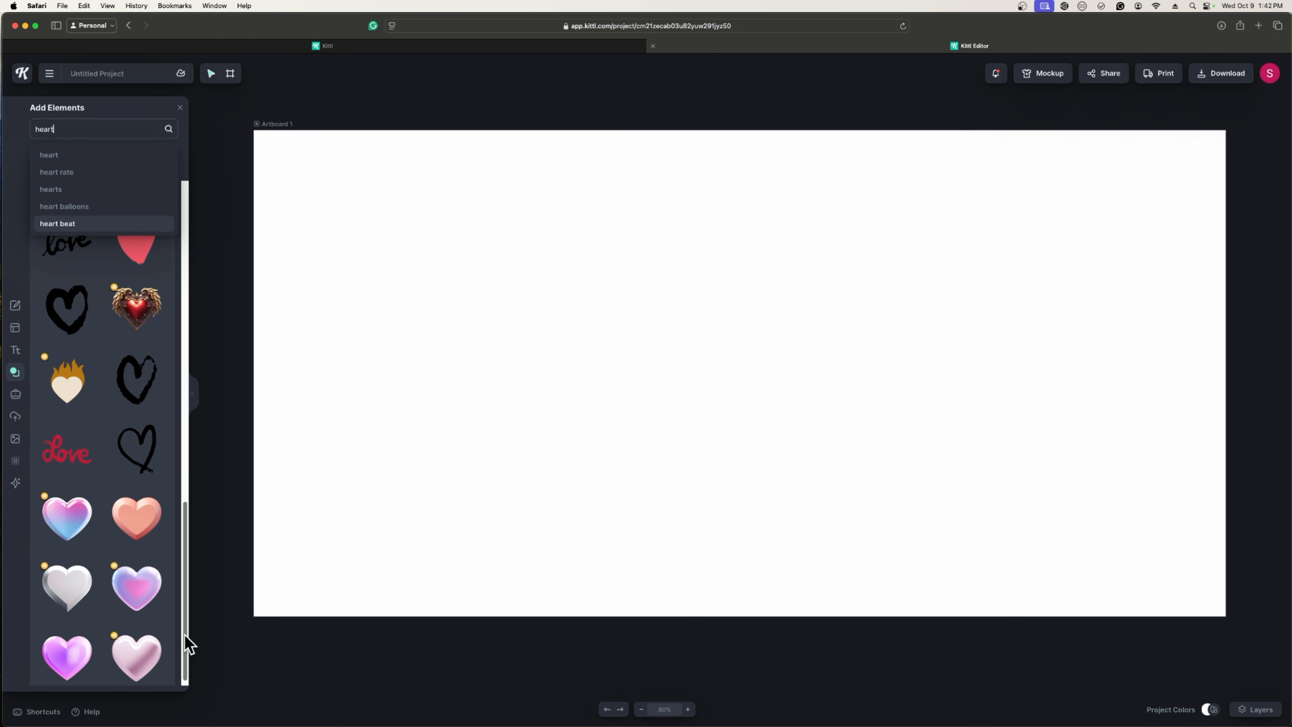
{"action": "scroll", "coordinate": [192, 546], "scroll_direction": "down", "scroll_amount": 7}
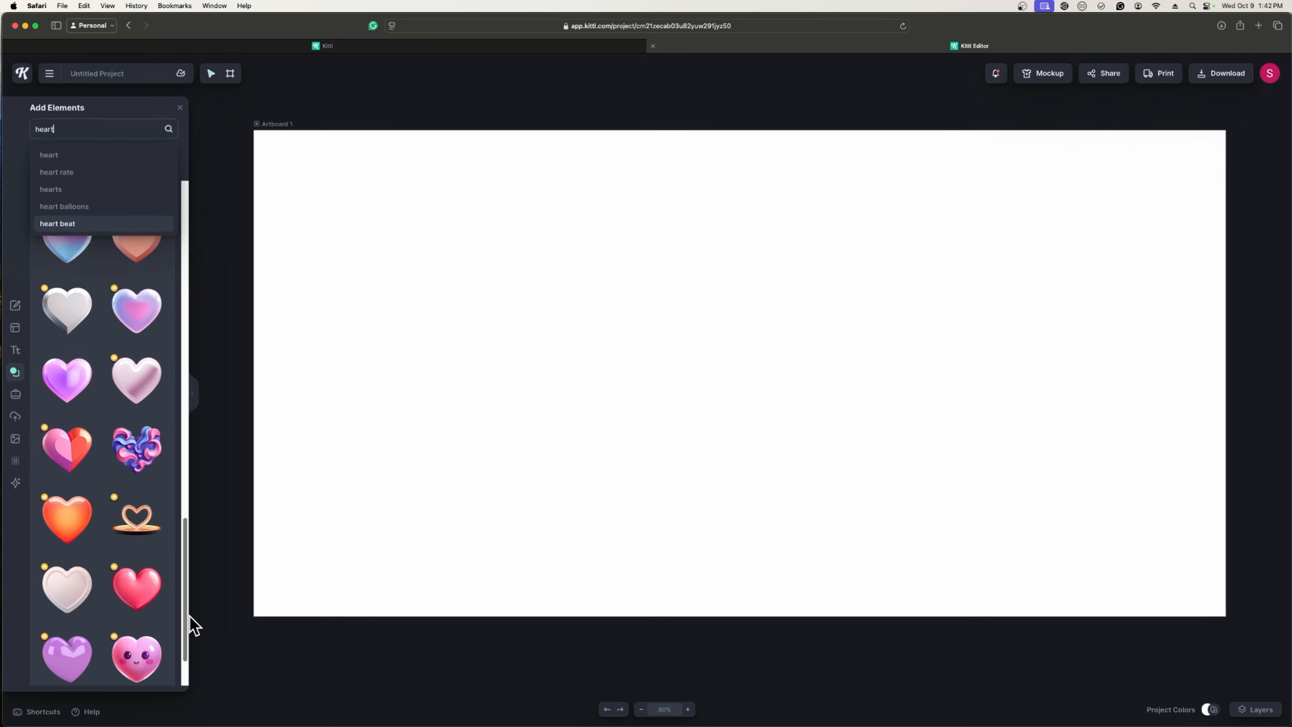
{"action": "scroll", "coordinate": [187, 539], "scroll_direction": "down", "scroll_amount": 7}
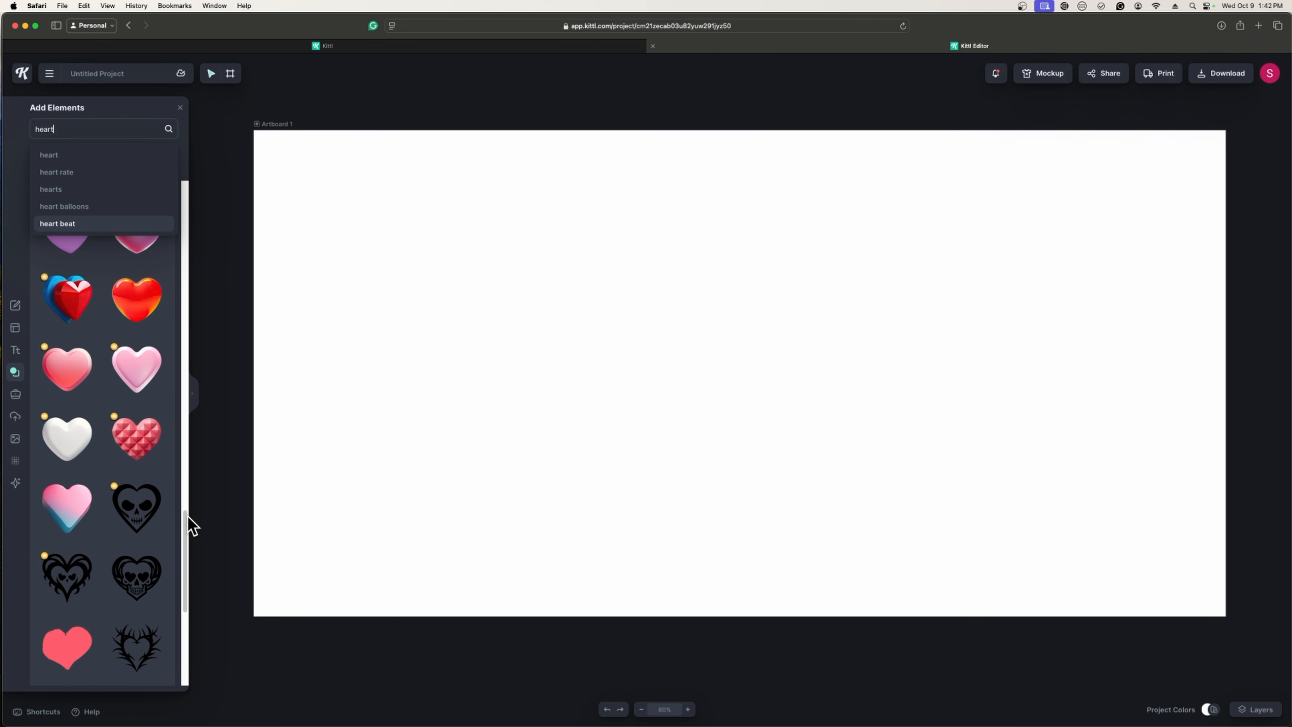
{"action": "scroll", "coordinate": [192, 527], "scroll_direction": "down", "scroll_amount": 6}
{"action": "left_click", "coordinate": [70, 541]}
{"action": "left_click_drag", "start_coordinate": [623, 375], "coordinate": [694, 336]}
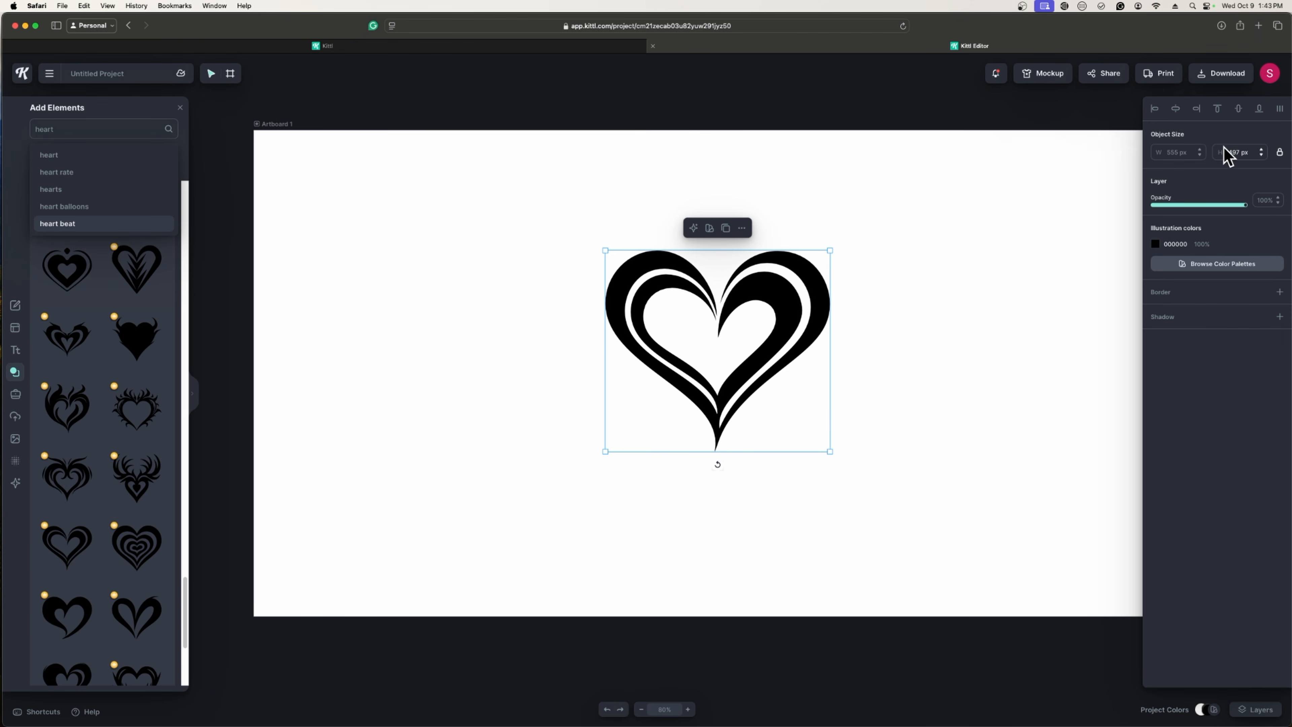
- Enlarge the heart to about 949 × 850 px and centre it on the artboard
{"action": "left_click_drag", "start_coordinate": [832, 455], "coordinate": [981, 604]}
{"action": "left_click_drag", "start_coordinate": [881, 409], "coordinate": [823, 359]}
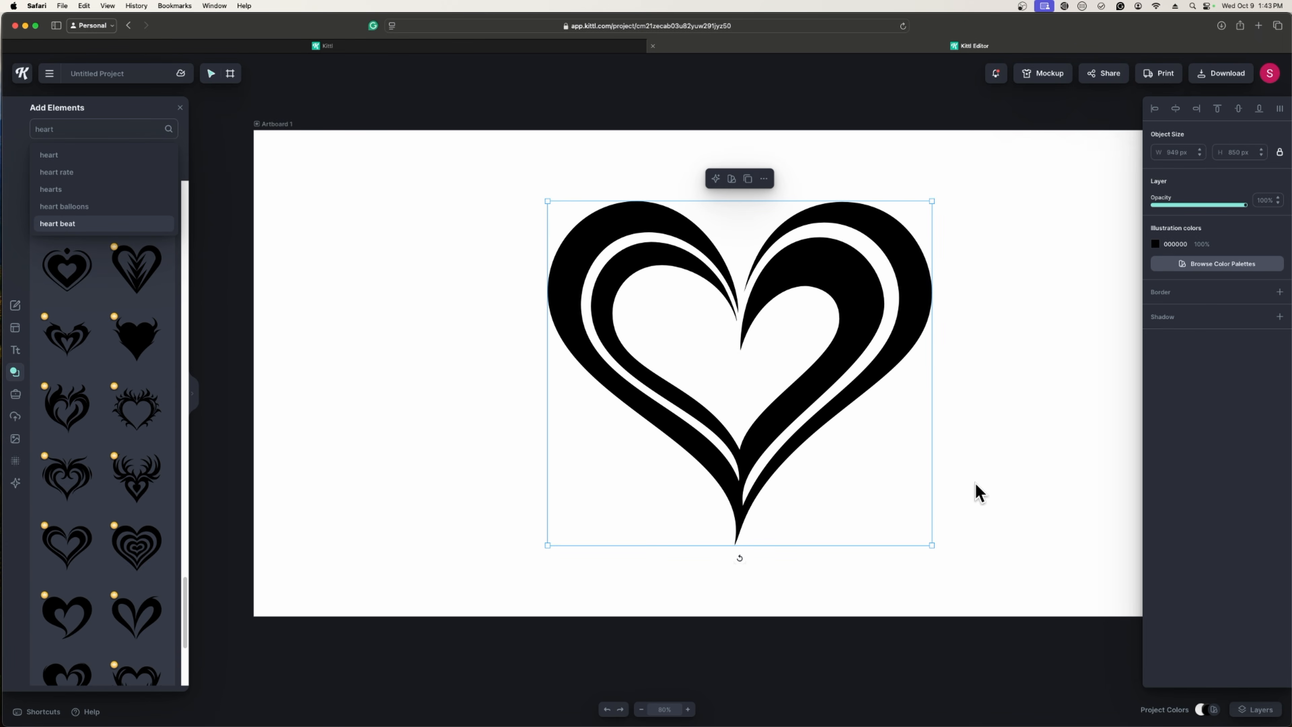
{"action": "left_click", "coordinate": [979, 492]}
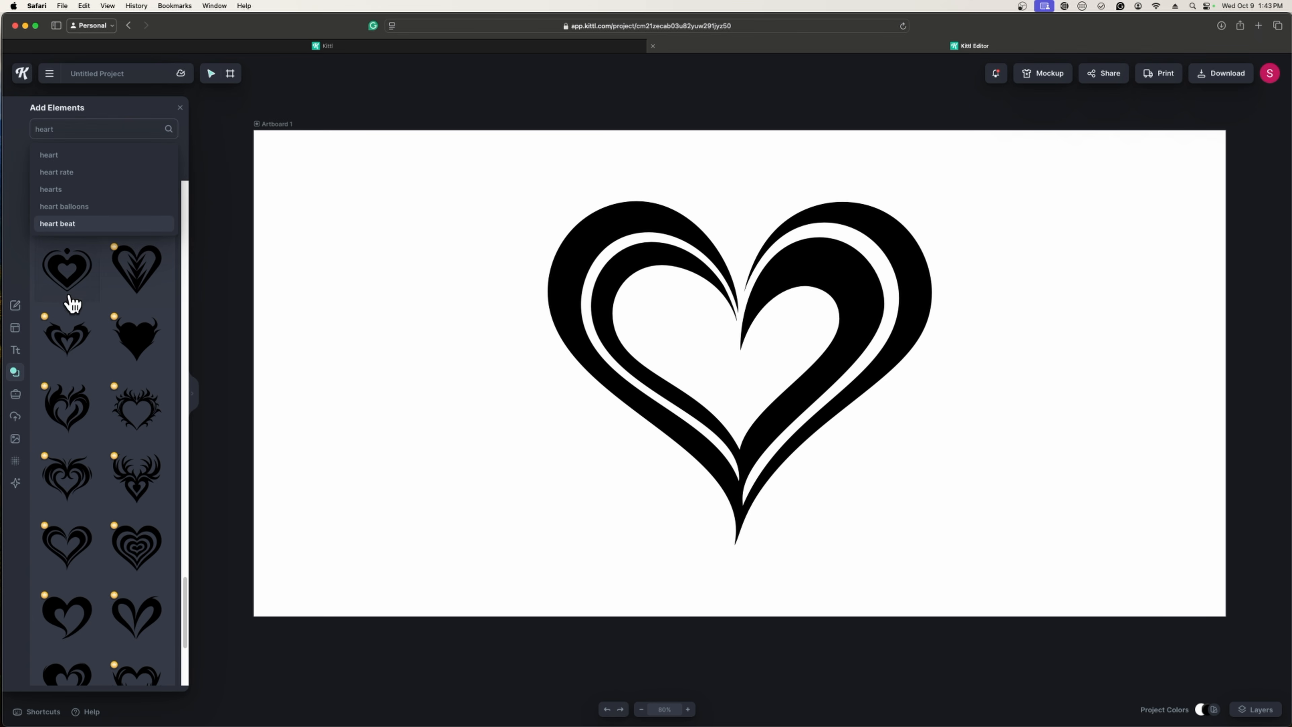
- Clear the heart search and add the arched orange ribbon from the banner shapes
{"action": "left_click", "coordinate": [15, 372]}
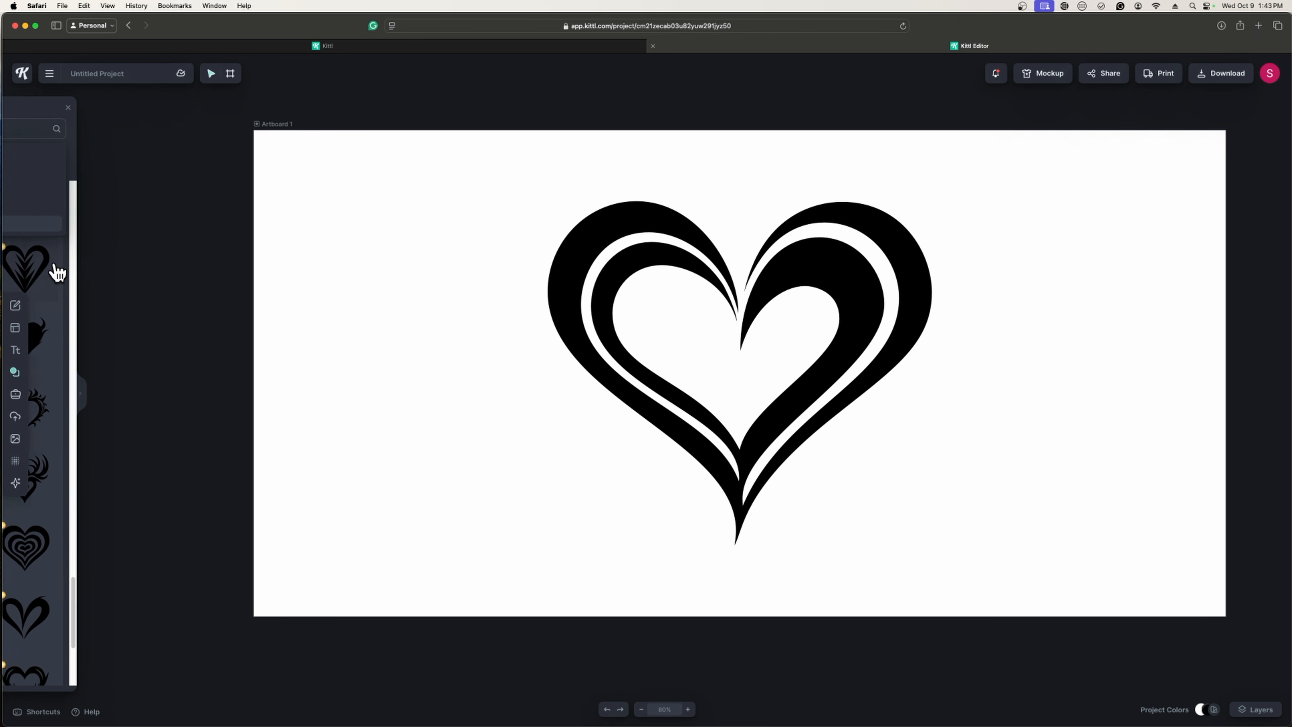
{"action": "left_click", "coordinate": [15, 370]}
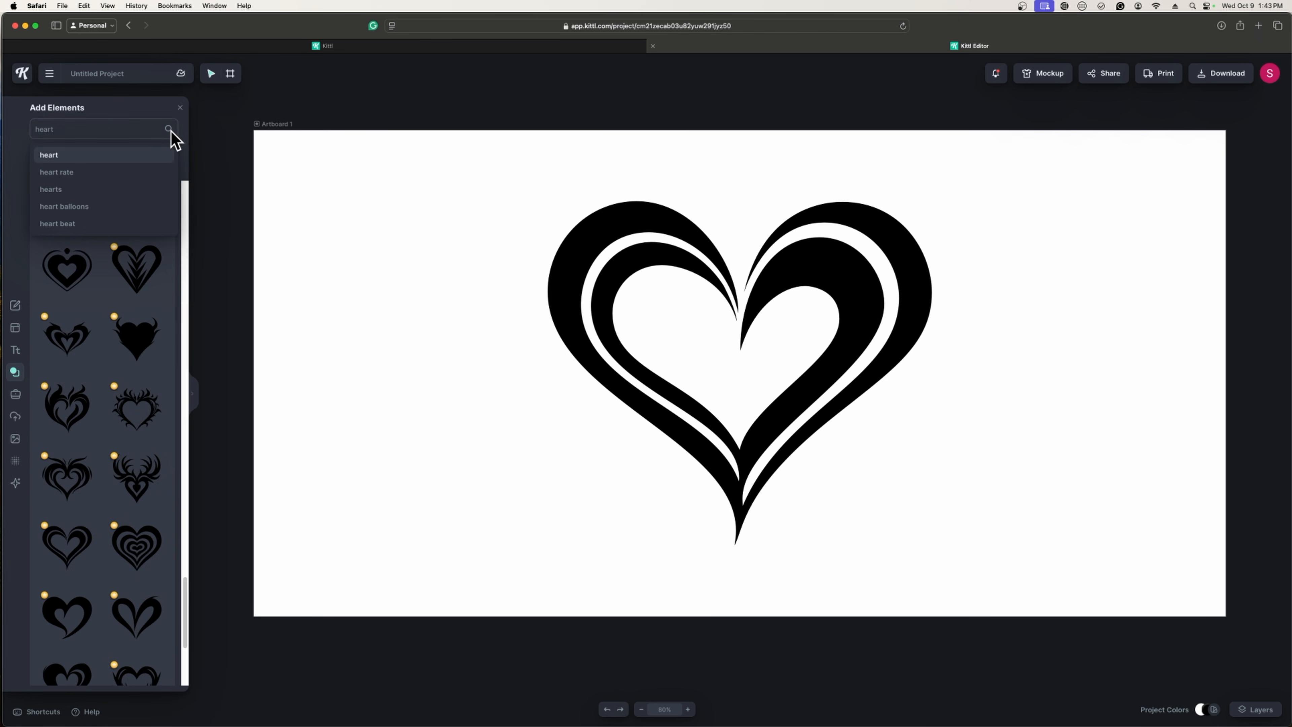
{"action": "left_click_drag", "start_coordinate": [115, 129], "coordinate": [11, 133]}
{"action": "key", "text": "BackSpace"}
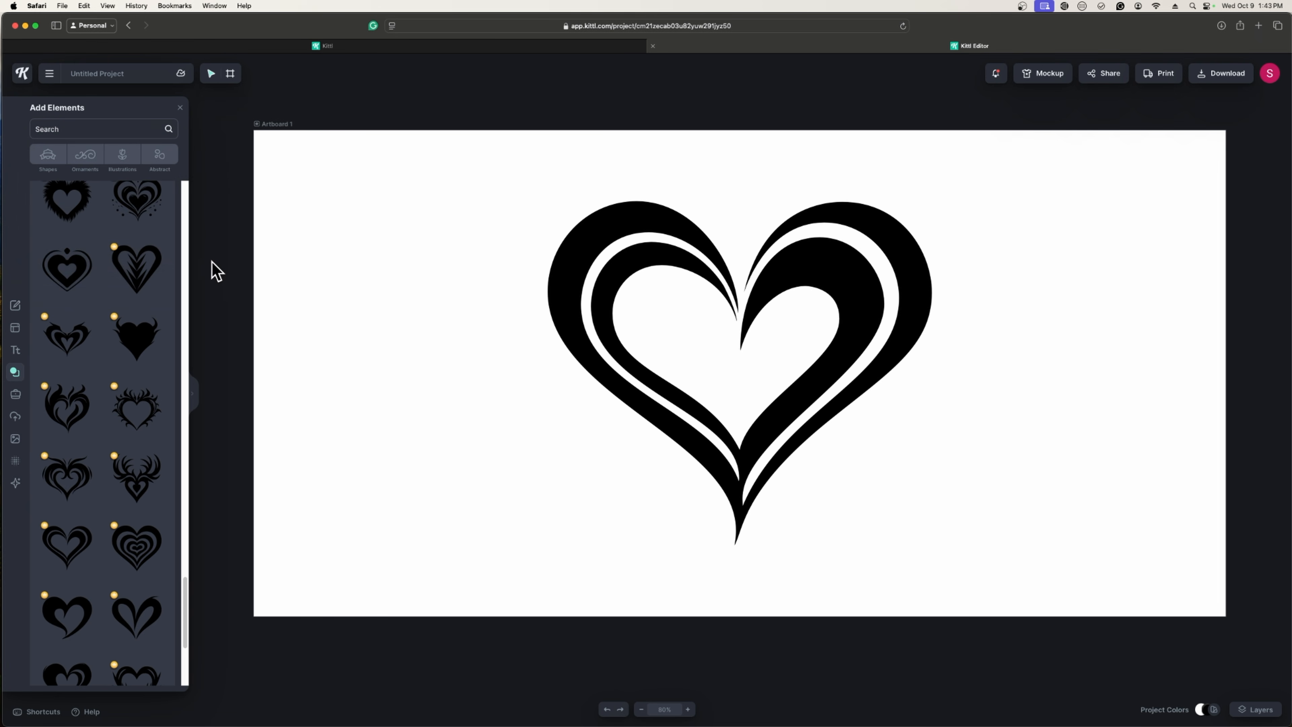
{"action": "left_click", "coordinate": [78, 161]}
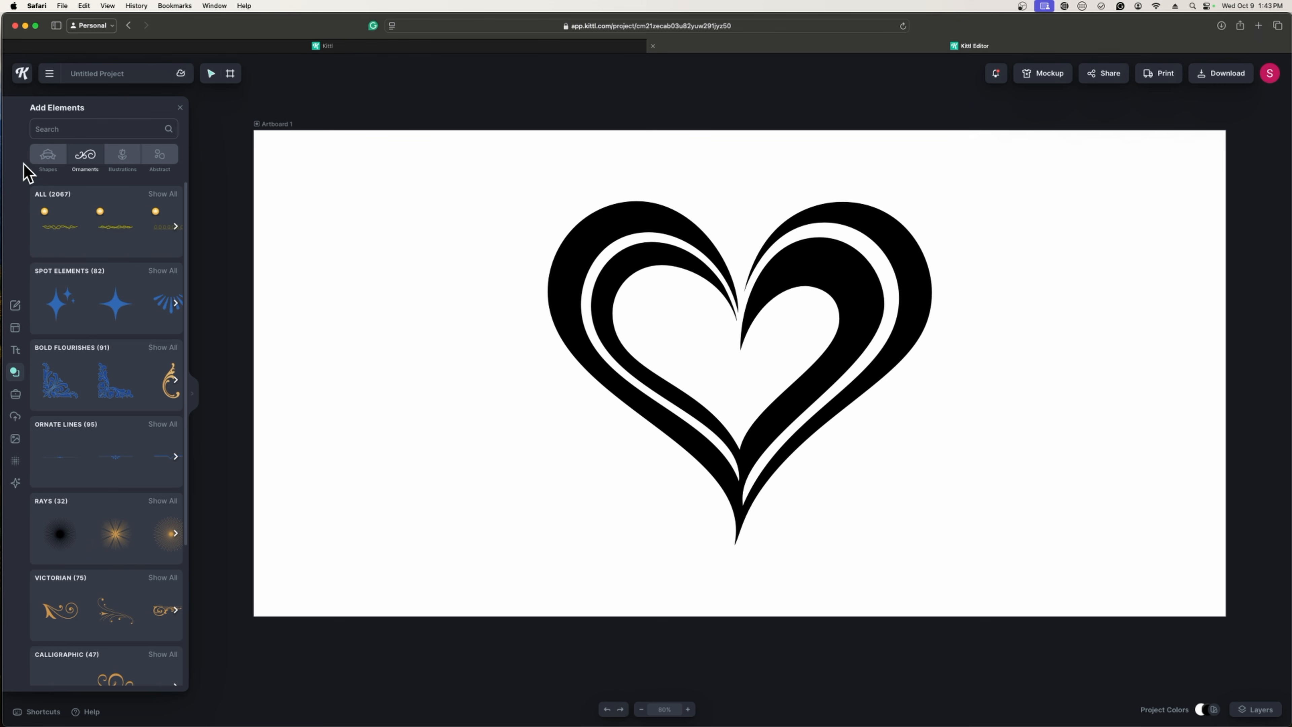
{"action": "left_click", "coordinate": [49, 163]}
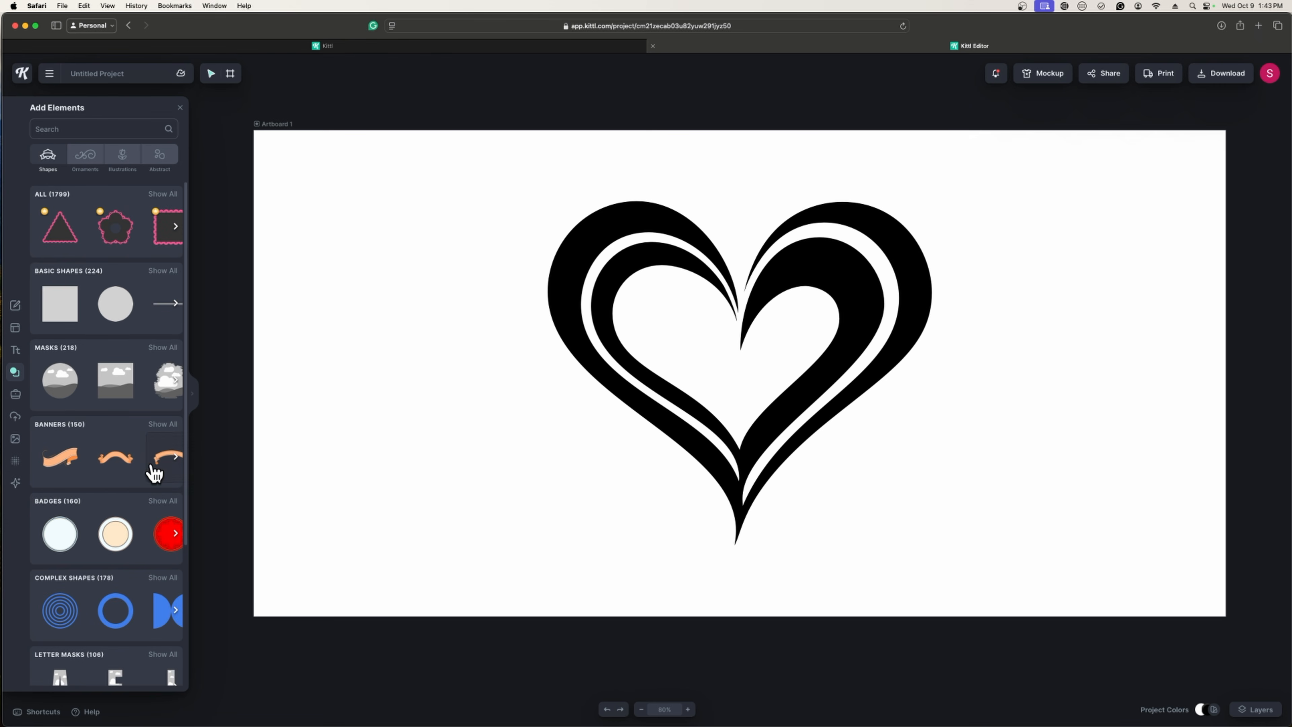
{"action": "left_click", "coordinate": [122, 462]}
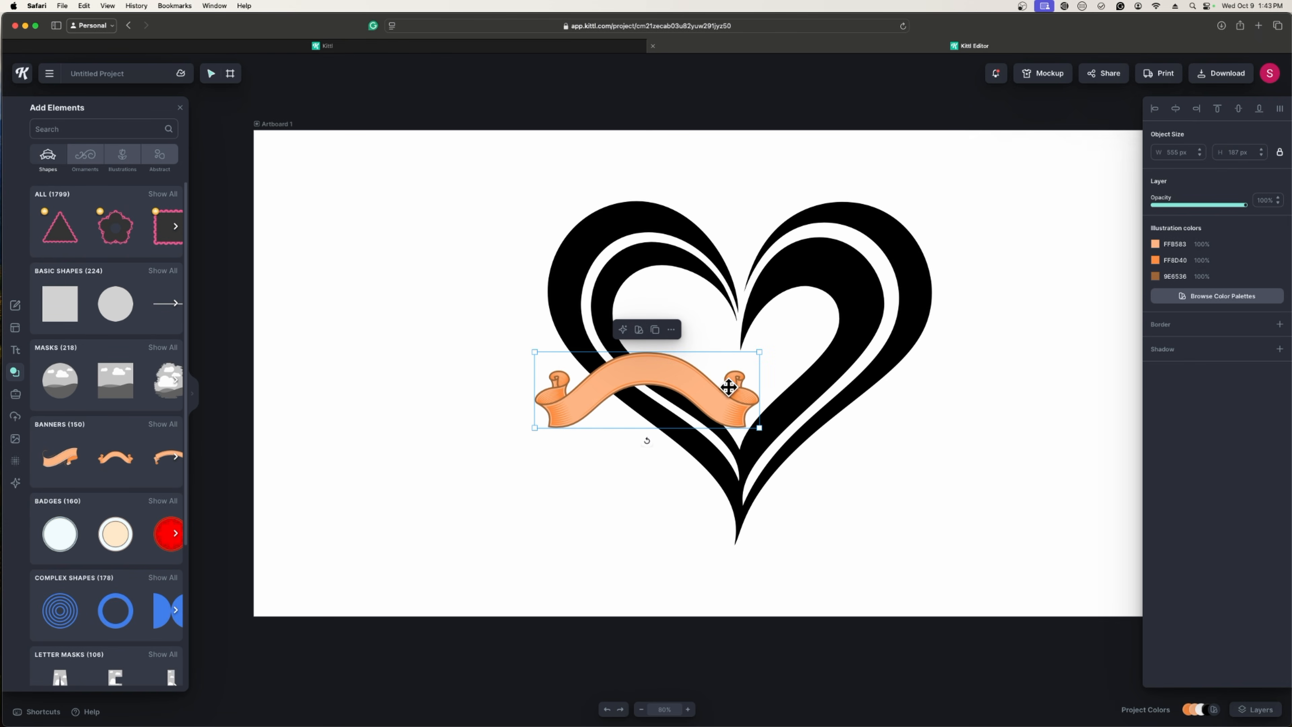
- Enlarge the ribbon banner and centre it across the lower part of the heart
{"action": "left_click_drag", "start_coordinate": [763, 431], "coordinate": [975, 528]}
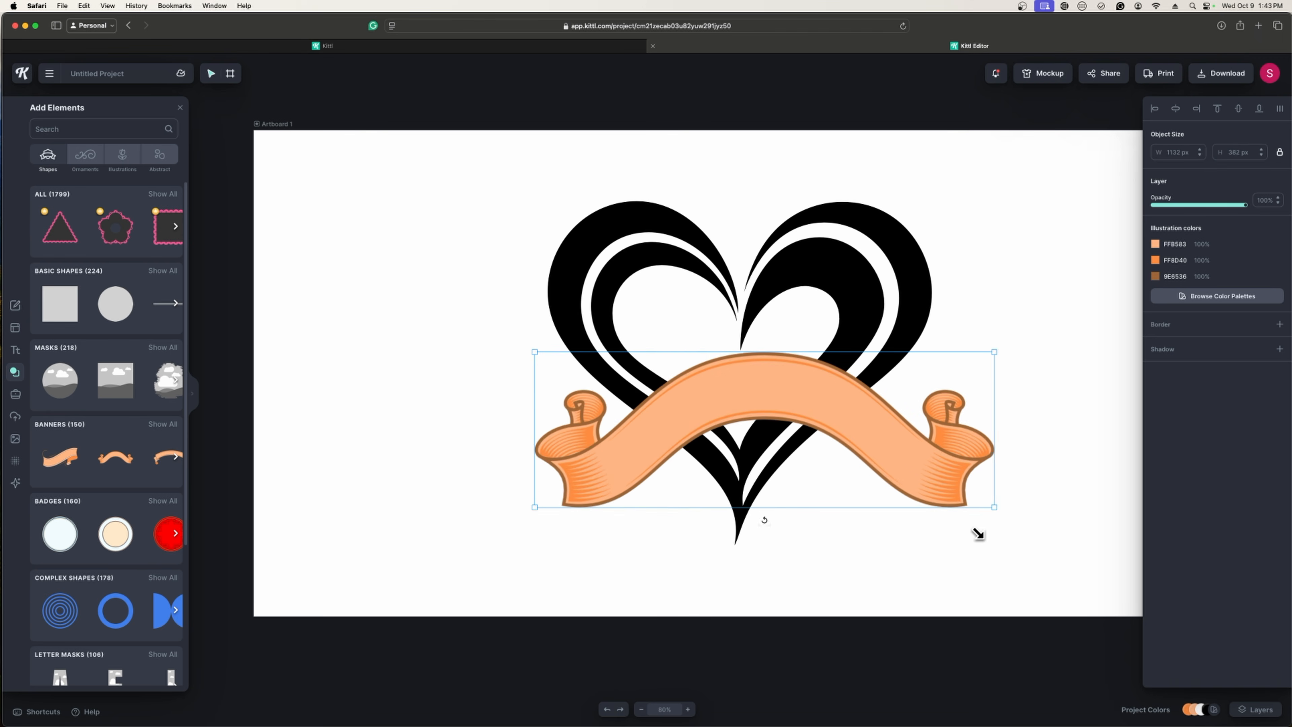
{"action": "left_click_drag", "start_coordinate": [798, 411], "coordinate": [803, 447]}
{"action": "left_click", "coordinate": [515, 339]}
- Add the gold curled flourish from the calligraphic ornaments to the artboard
{"action": "left_click", "coordinate": [85, 154]}
{"action": "scroll", "coordinate": [160, 504], "scroll_direction": "down", "scroll_amount": 5}
{"action": "scroll", "coordinate": [162, 511], "scroll_direction": "up", "scroll_amount": 3}
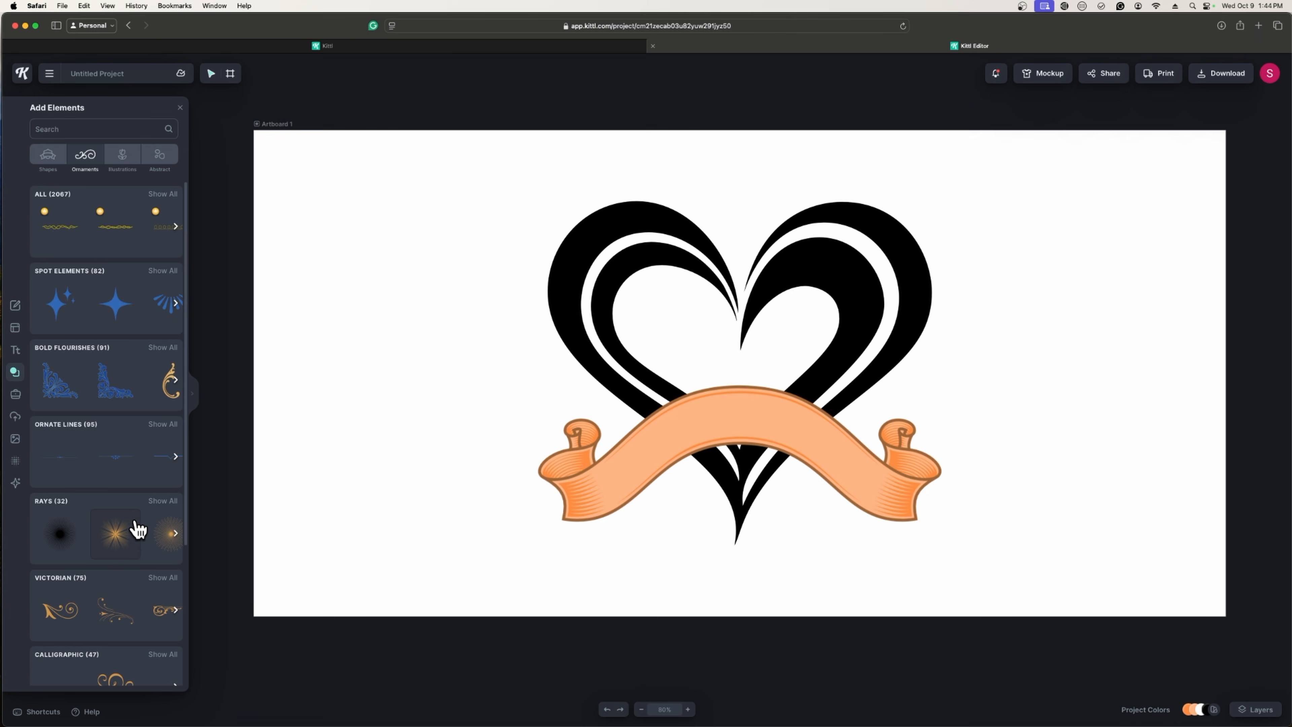
{"action": "scroll", "coordinate": [137, 529], "scroll_direction": "down", "scroll_amount": 5}
{"action": "left_click", "coordinate": [127, 512]}
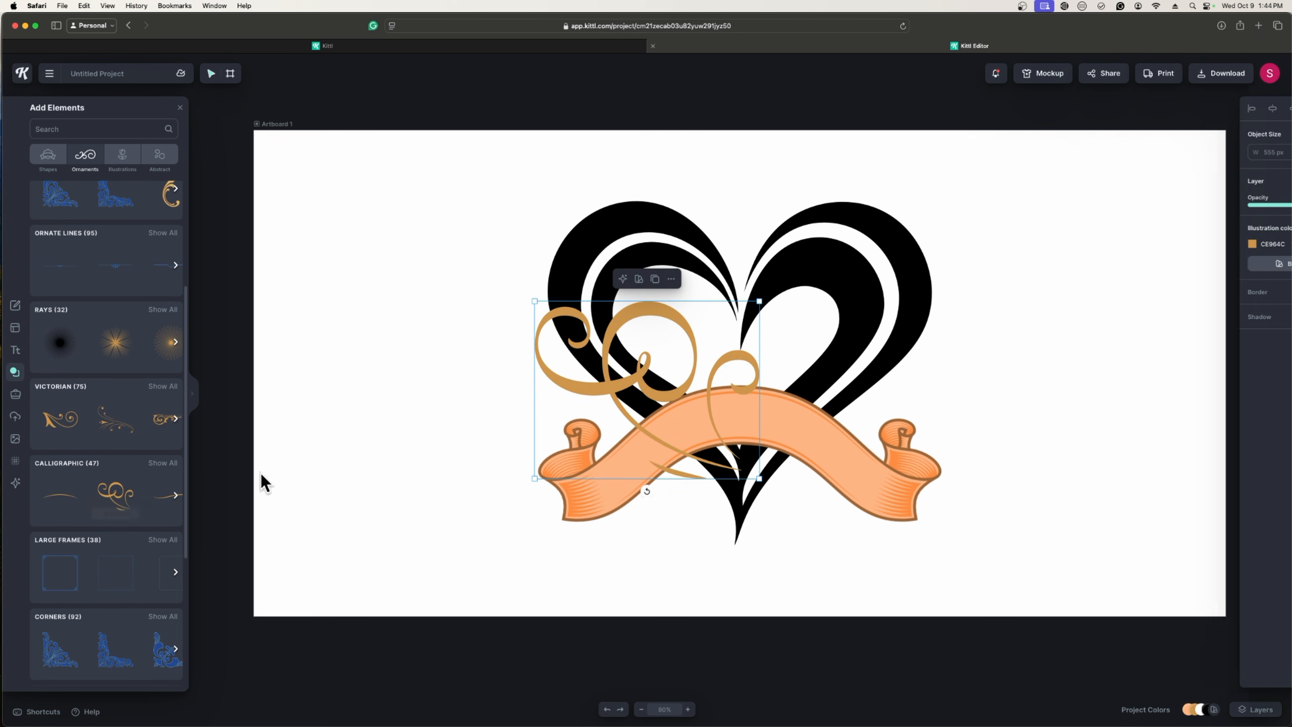
- Shrink the gold flourish to about 302 × 239 px and place it just left of the ribbon banner
{"action": "left_click_drag", "start_coordinate": [641, 366], "coordinate": [396, 377]}
{"action": "left_click_drag", "start_coordinate": [293, 310], "coordinate": [397, 393]}
{"action": "left_click_drag", "start_coordinate": [469, 452], "coordinate": [481, 423]}
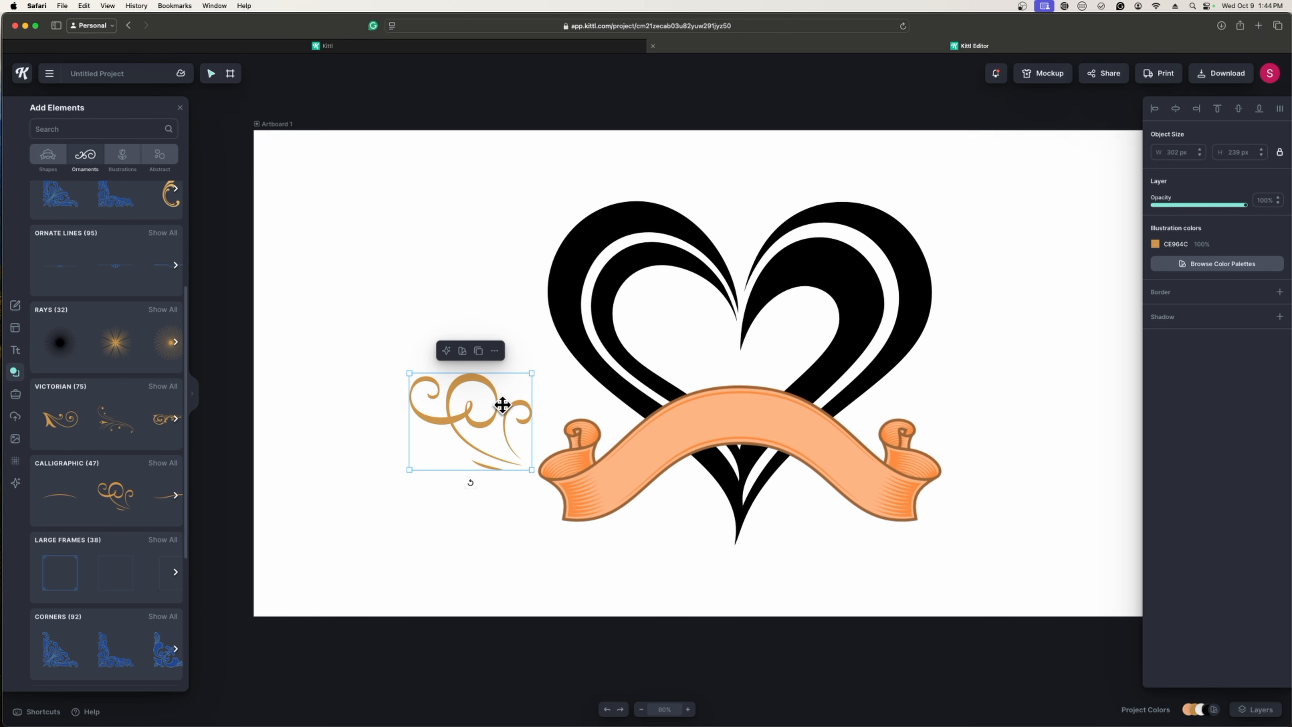
- Duplicate the gold flourish, flip the copy horizontally and place it on the right side of the ribbon banner
{"action": "right_click", "coordinate": [494, 391]}
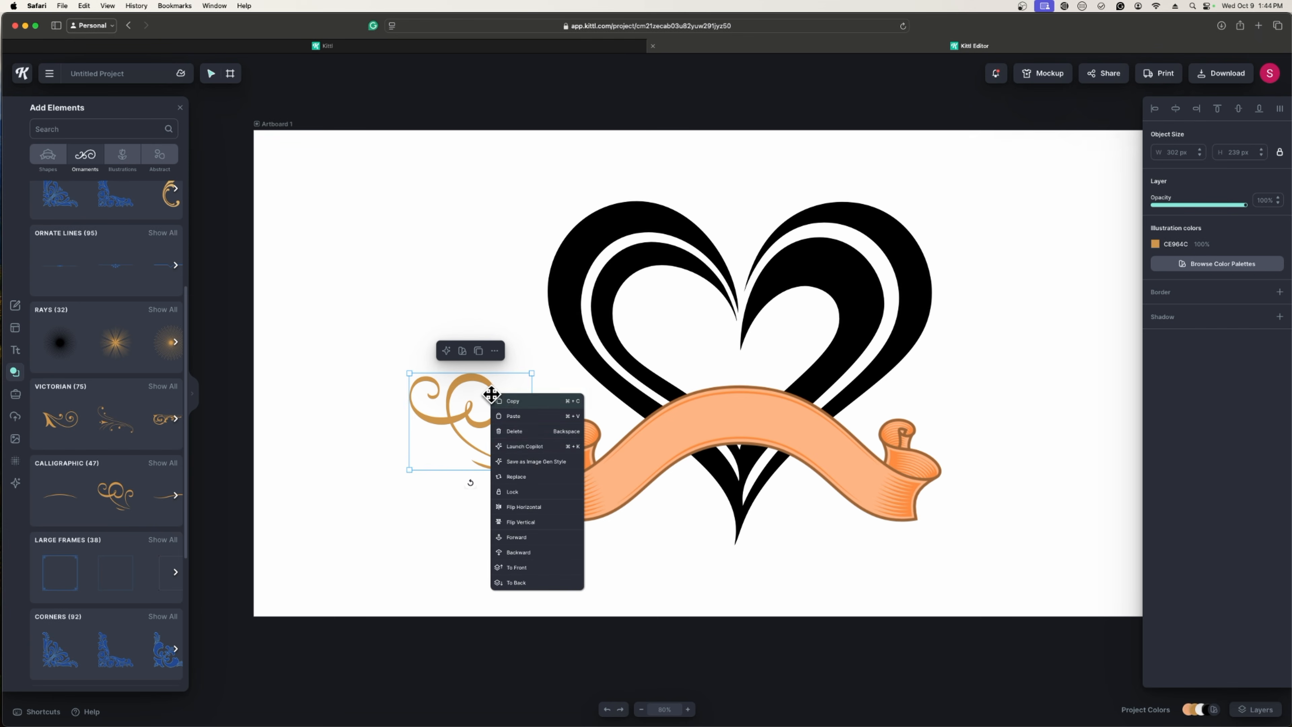
{"action": "left_click", "coordinate": [520, 406]}
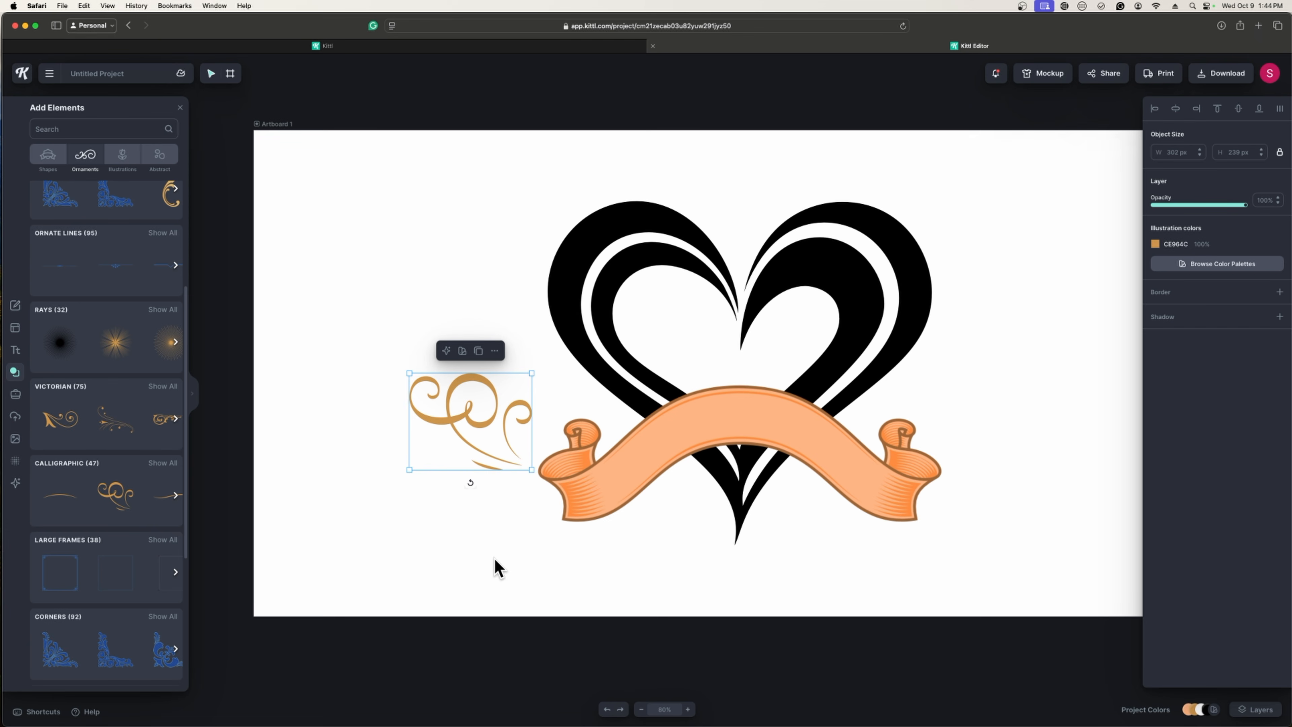
{"action": "left_click", "coordinate": [496, 565]}
{"action": "key", "text": "super+v"}
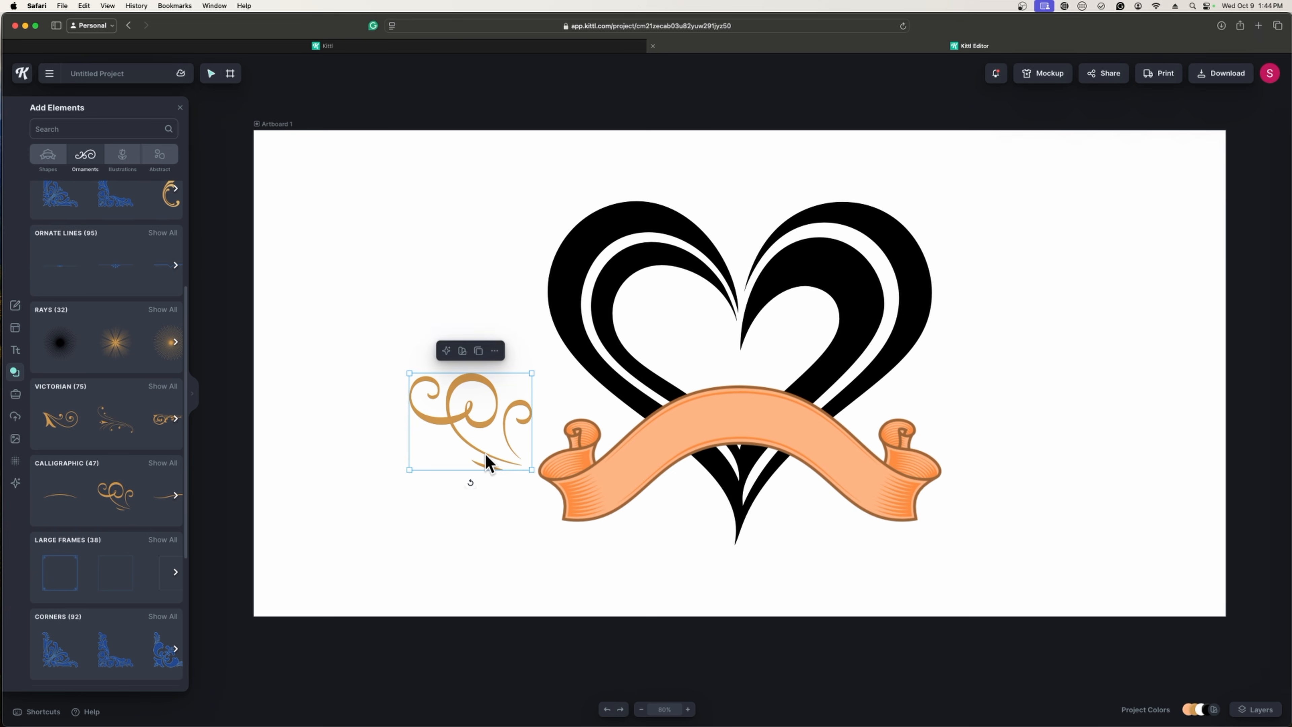
{"action": "right_click", "coordinate": [483, 422]}
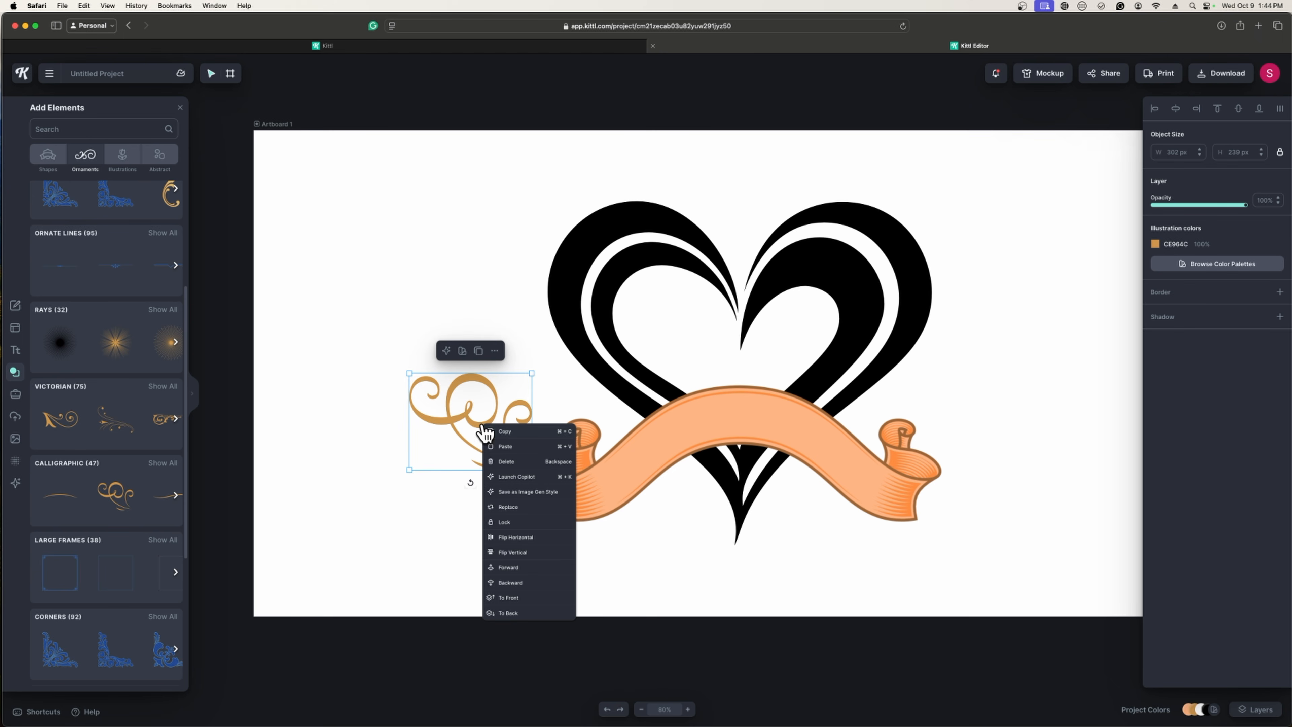
{"action": "left_click", "coordinate": [517, 537]}
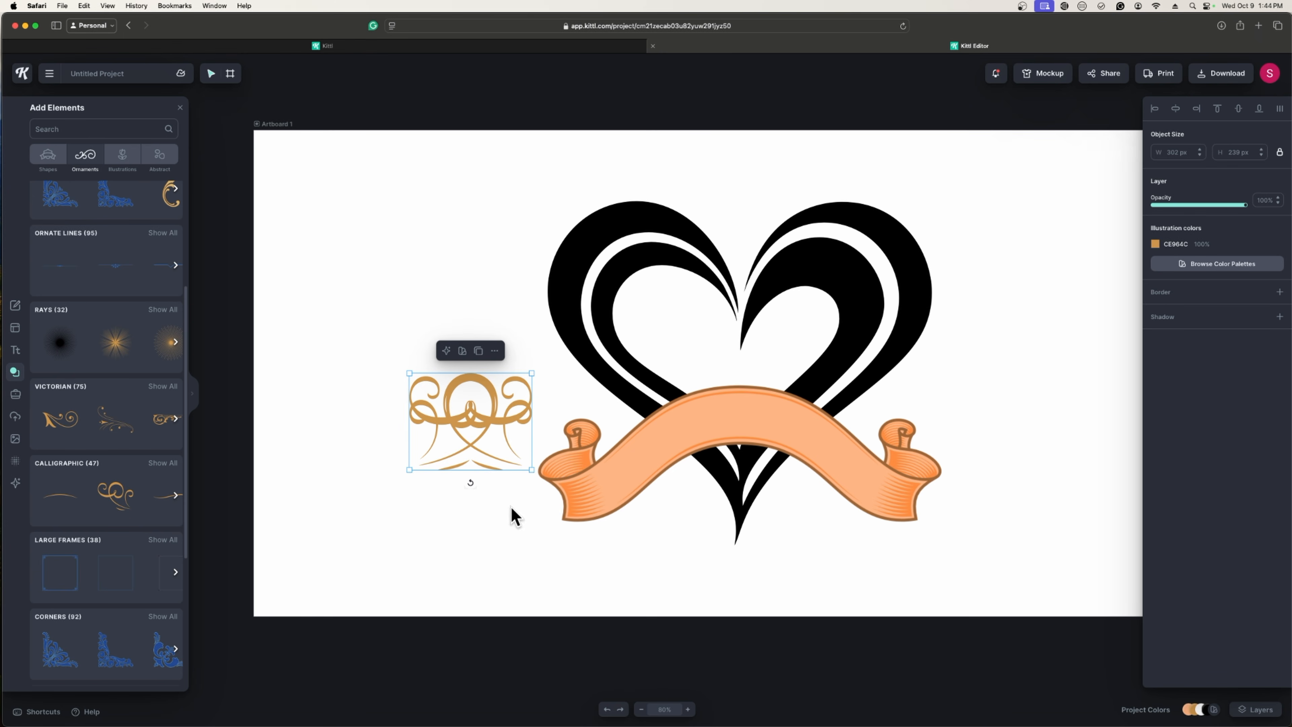
{"action": "left_click_drag", "start_coordinate": [499, 426], "coordinate": [1044, 435]}
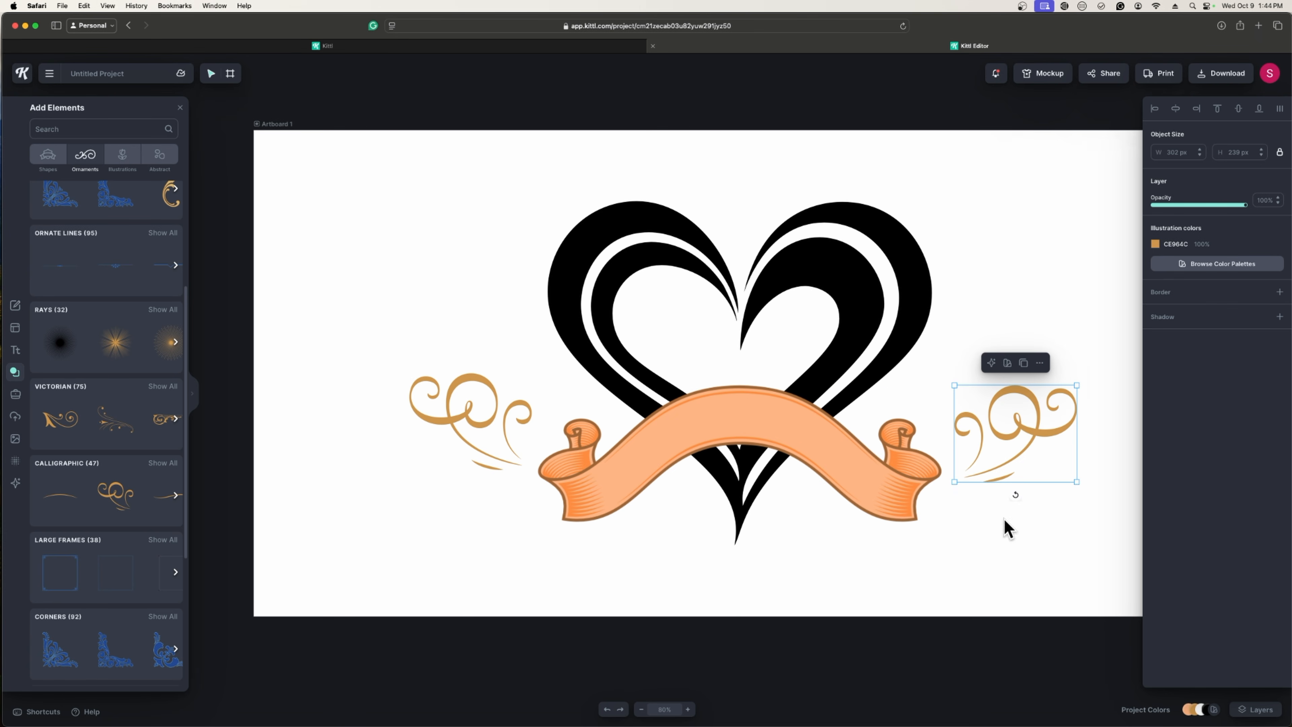
- Group the two gold flourishes and shift them slightly left to balance them around the ribbon banner
{"action": "left_click", "coordinate": [478, 432], "text": "shift"}
{"action": "right_click", "coordinate": [484, 422]}
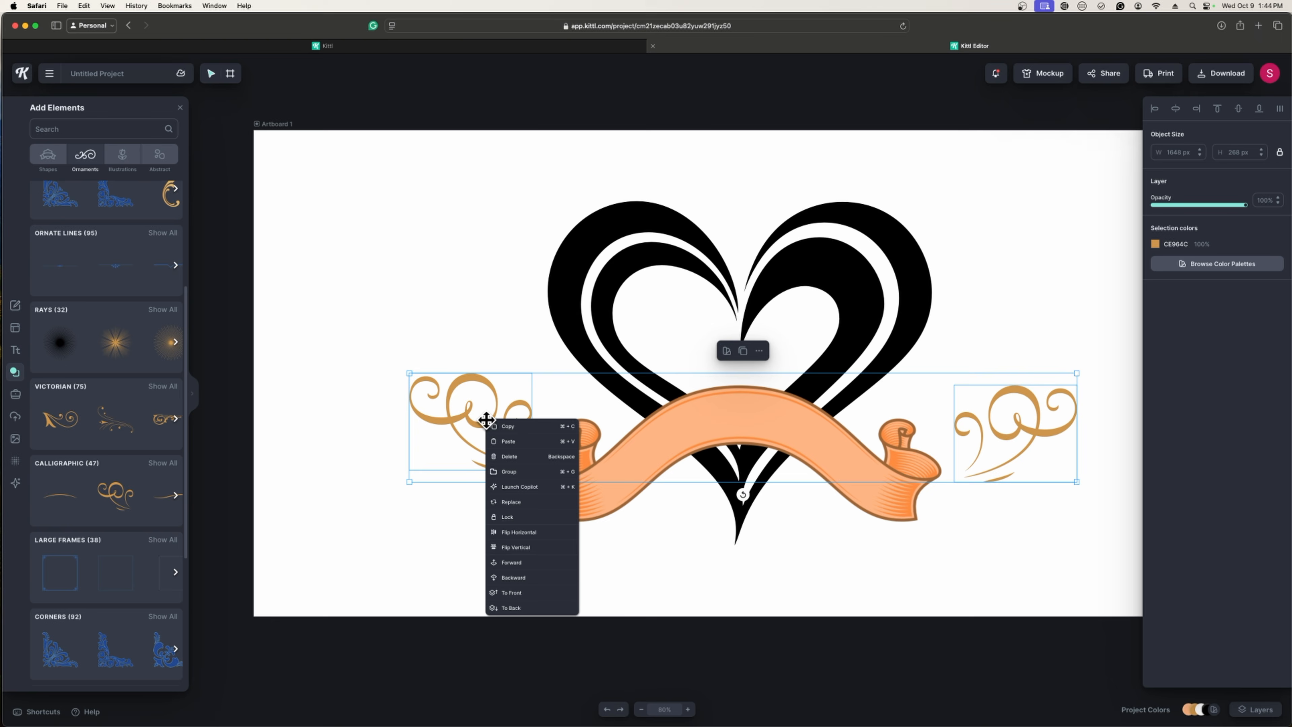
{"action": "left_click", "coordinate": [510, 472]}
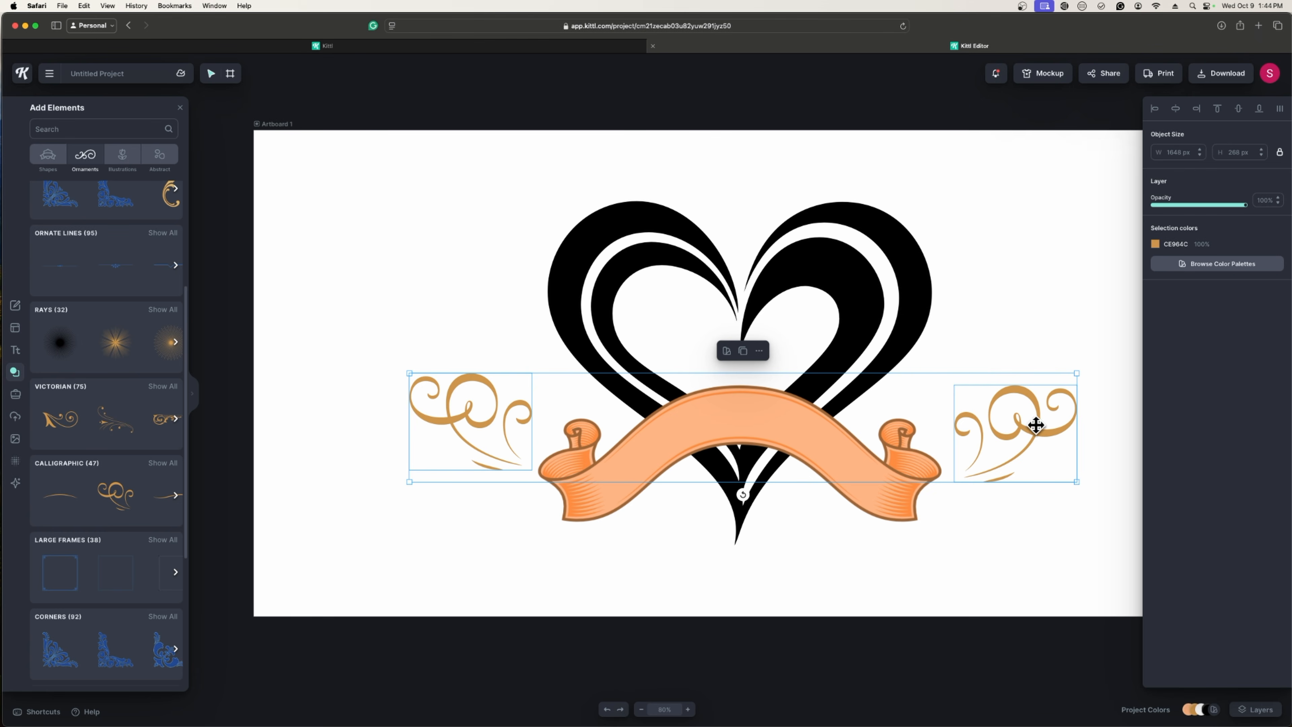
{"action": "left_click_drag", "start_coordinate": [1032, 430], "coordinate": [1030, 430]}
{"action": "left_click", "coordinate": [1013, 577]}
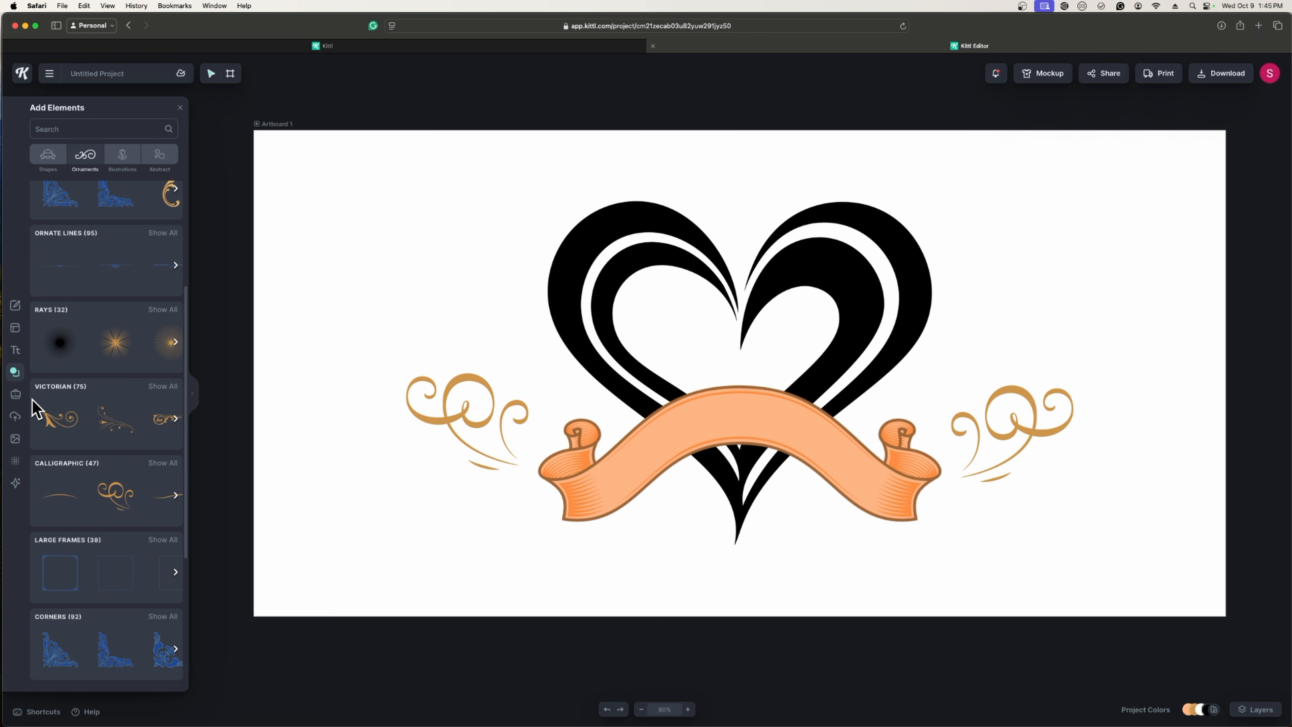
- Add a headline text and place it below the tip of the heart
{"action": "left_click", "coordinate": [15, 350]}
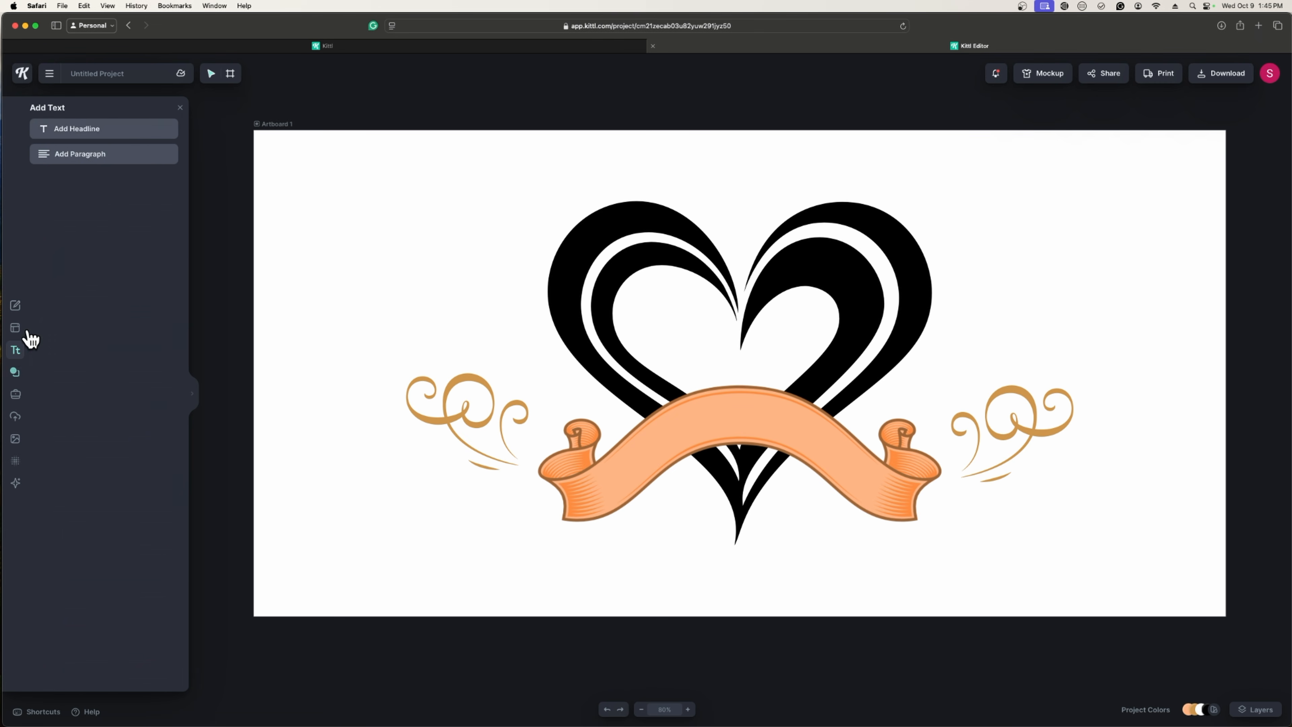
{"action": "left_click", "coordinate": [93, 130]}
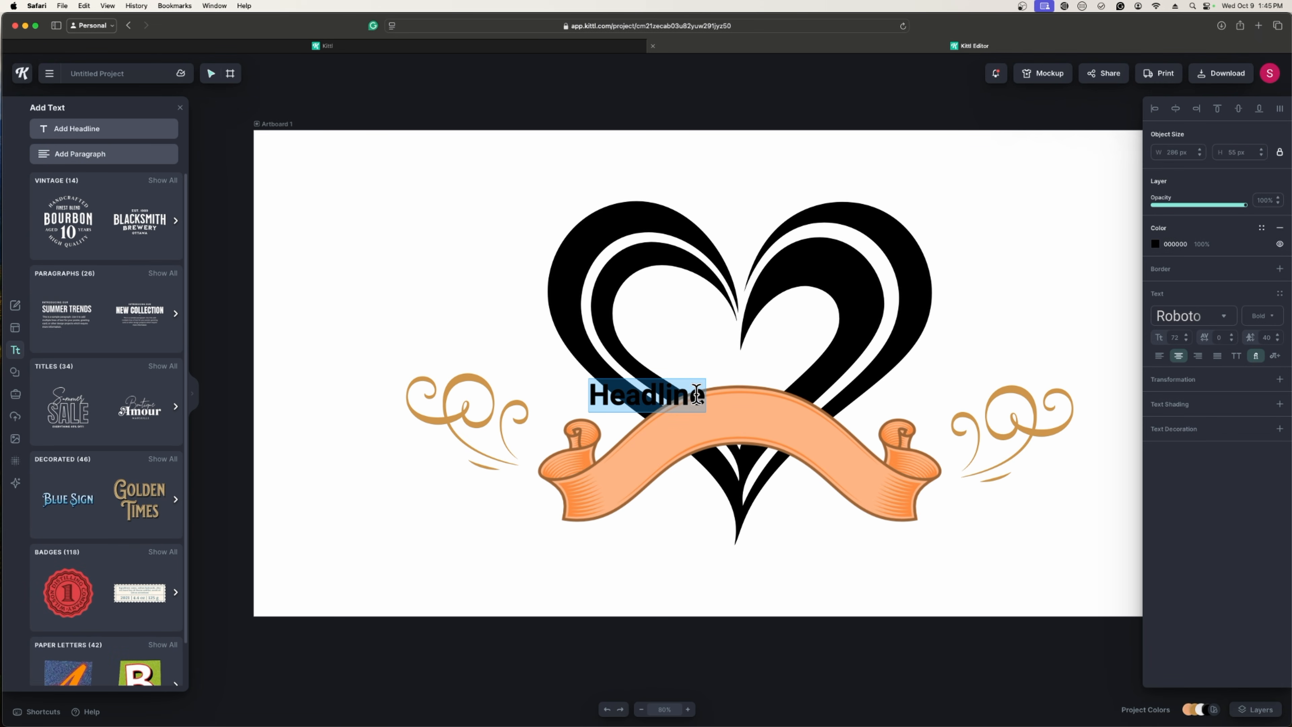
{"action": "left_click", "coordinate": [616, 407]}
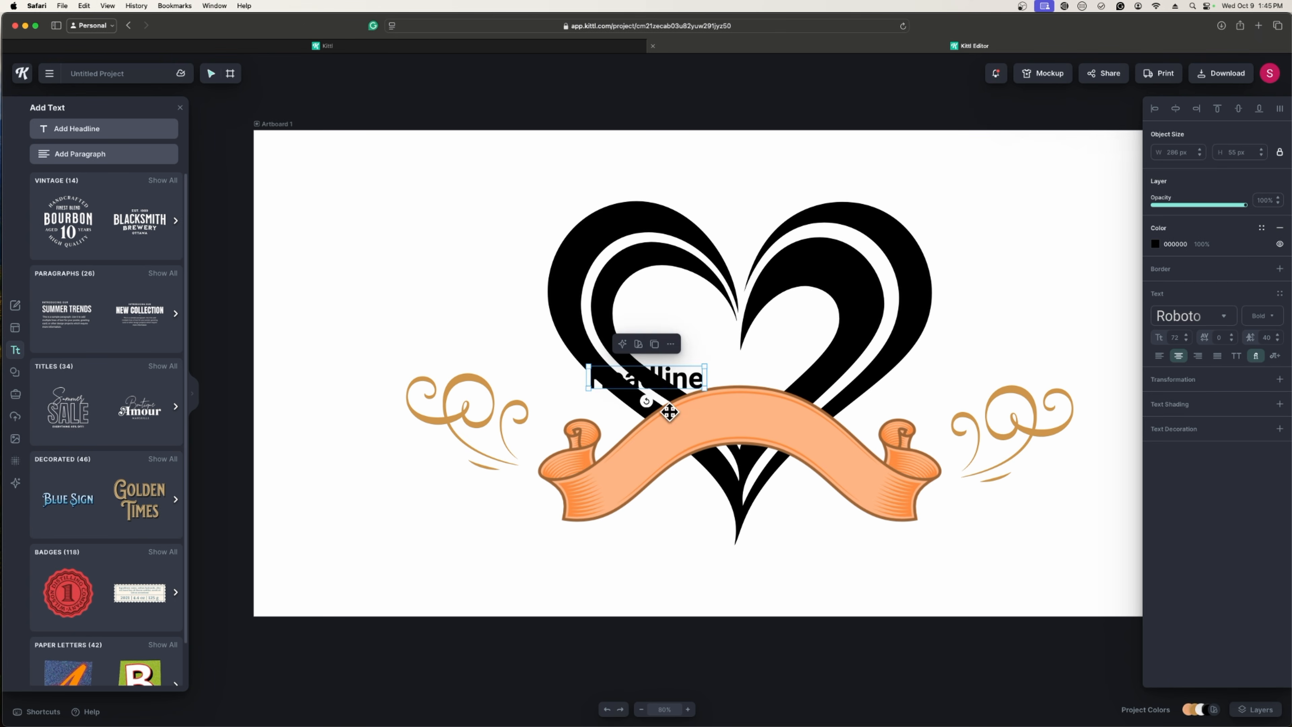
{"action": "left_click_drag", "start_coordinate": [661, 407], "coordinate": [661, 575]}
- Replace the headline below the heart with the couple's names joined by "and", and widen its text box to fit one line
{"action": "double_click", "coordinate": [682, 574]}
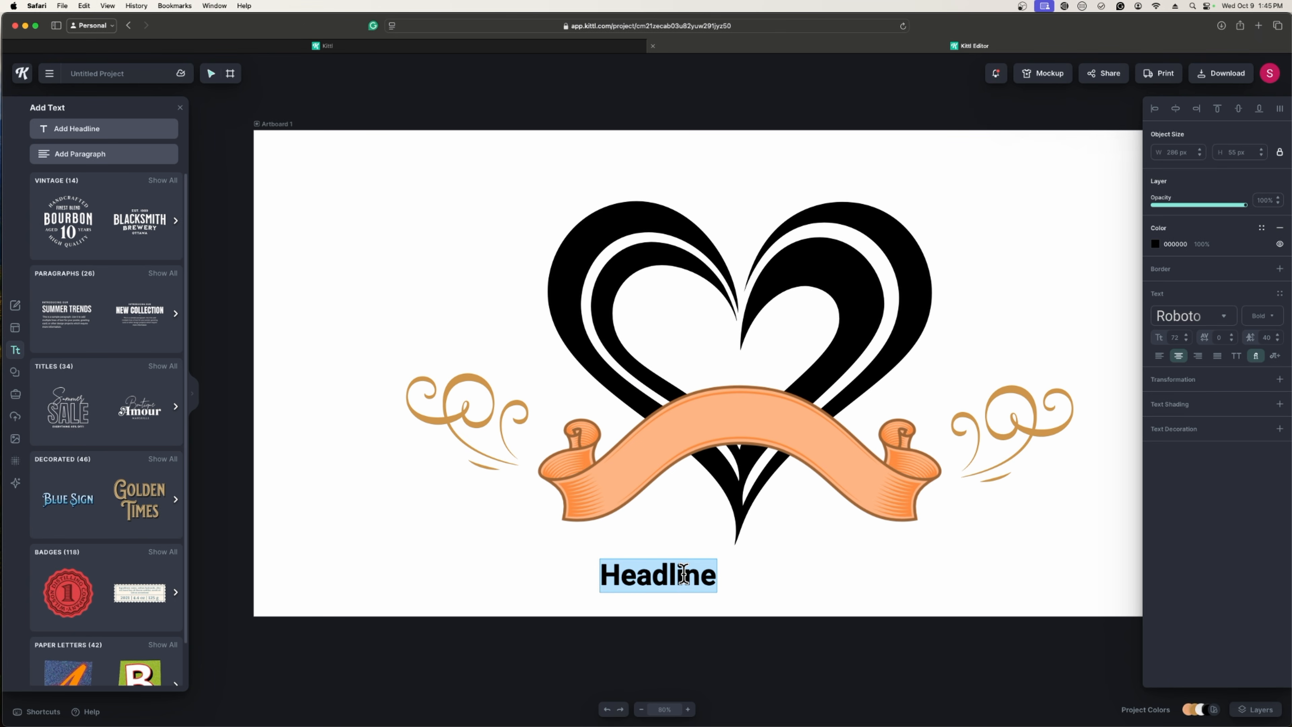
{"action": "type", "text": "Ken"}
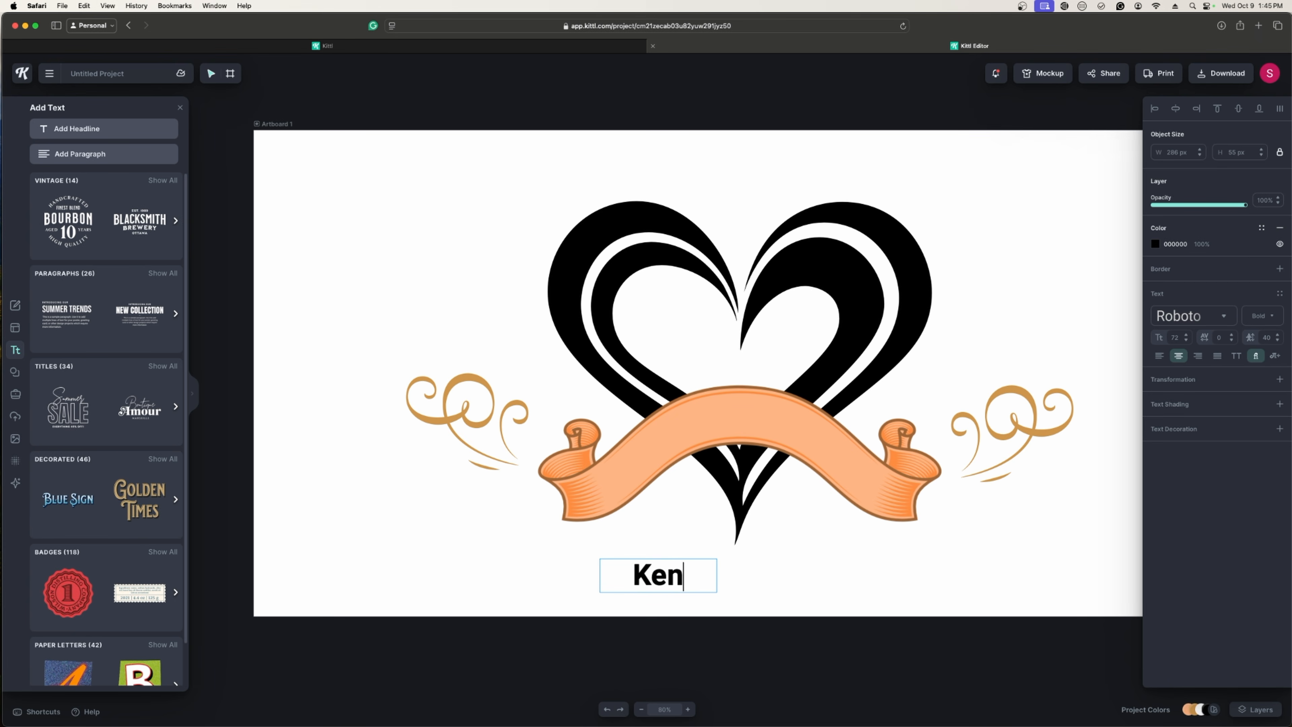
{"action": "key", "text": "BackSpace"}
{"action": "type", "text": "vin"}
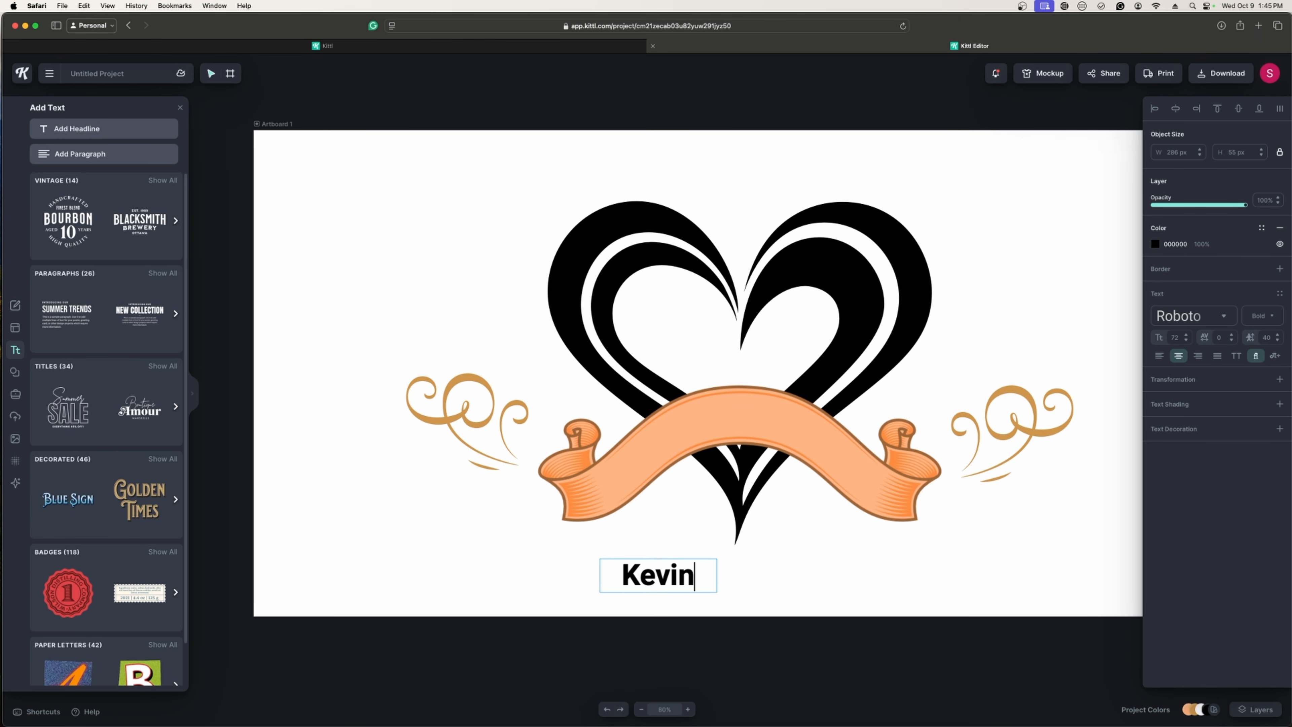
{"action": "type", "text": " and"}
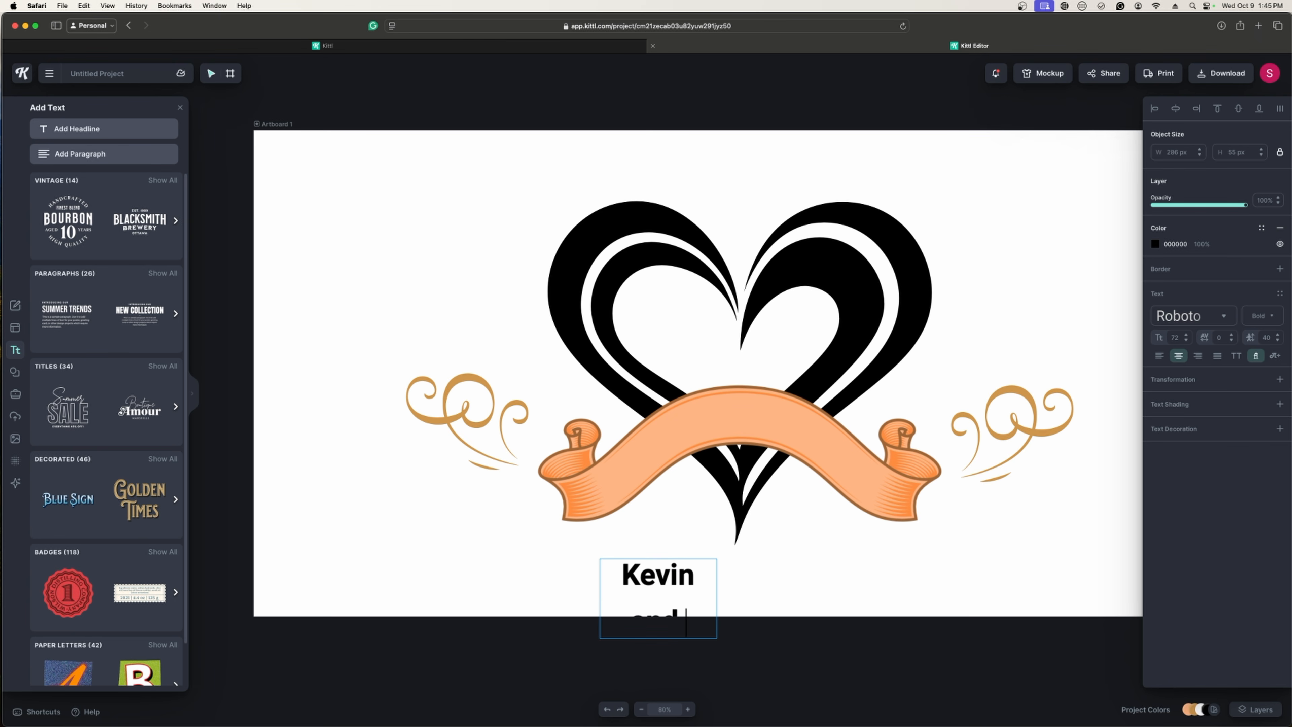
{"action": "type", "text": " Linda"}
{"action": "key", "text": "Escape"}
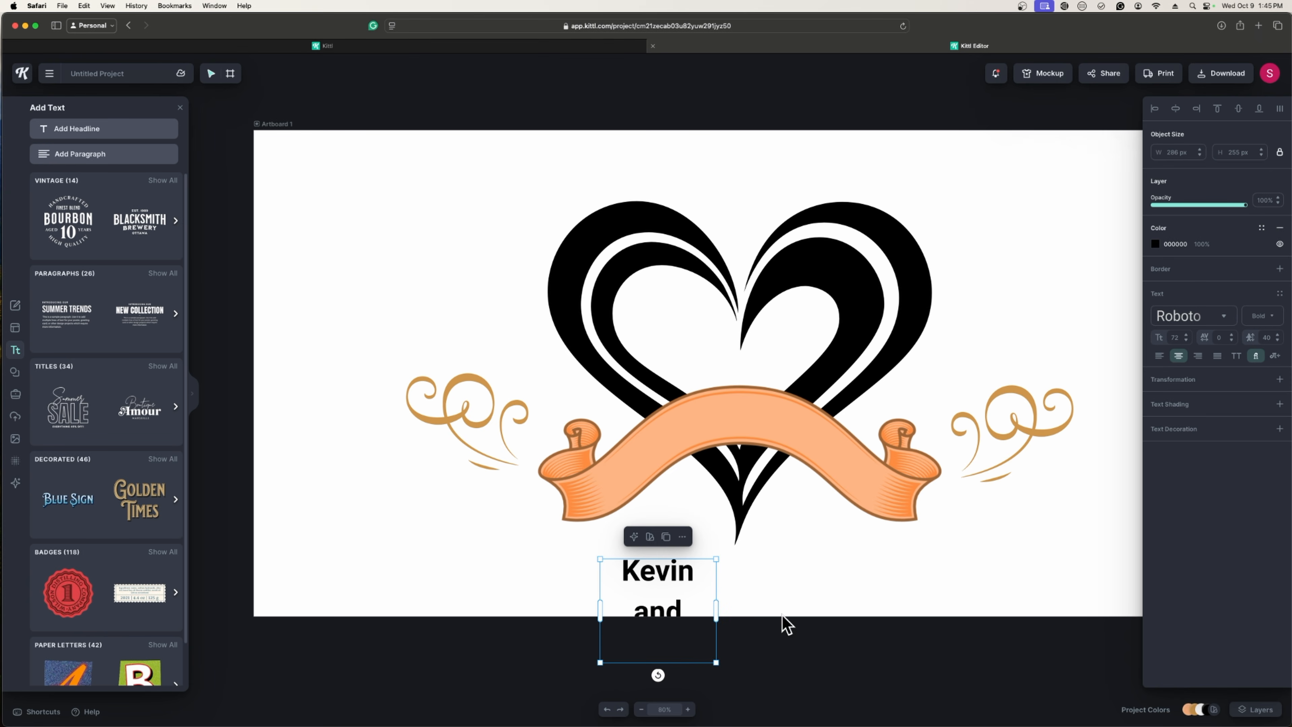
{"action": "left_click_drag", "start_coordinate": [717, 608], "coordinate": [943, 613]}
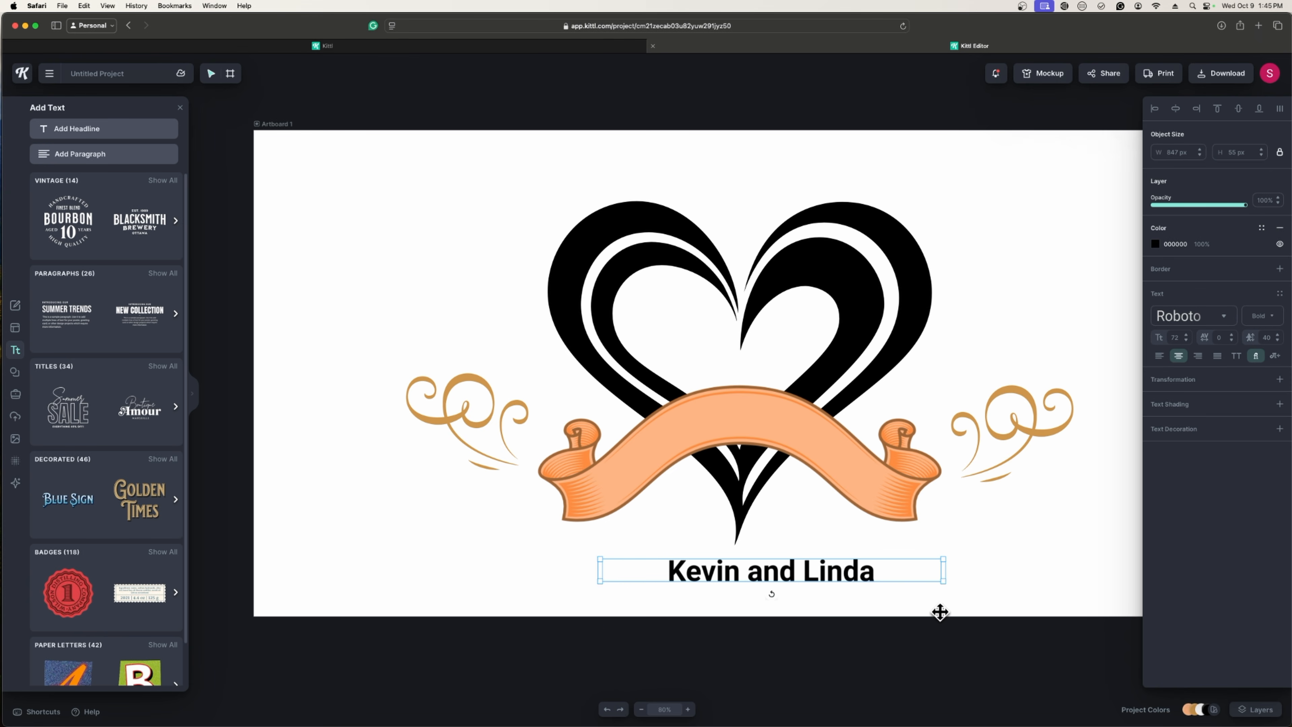
- Set the names text to the Great Vibes font at size 115 and place it over the ribbon banner
{"action": "left_click", "coordinate": [1224, 318]}
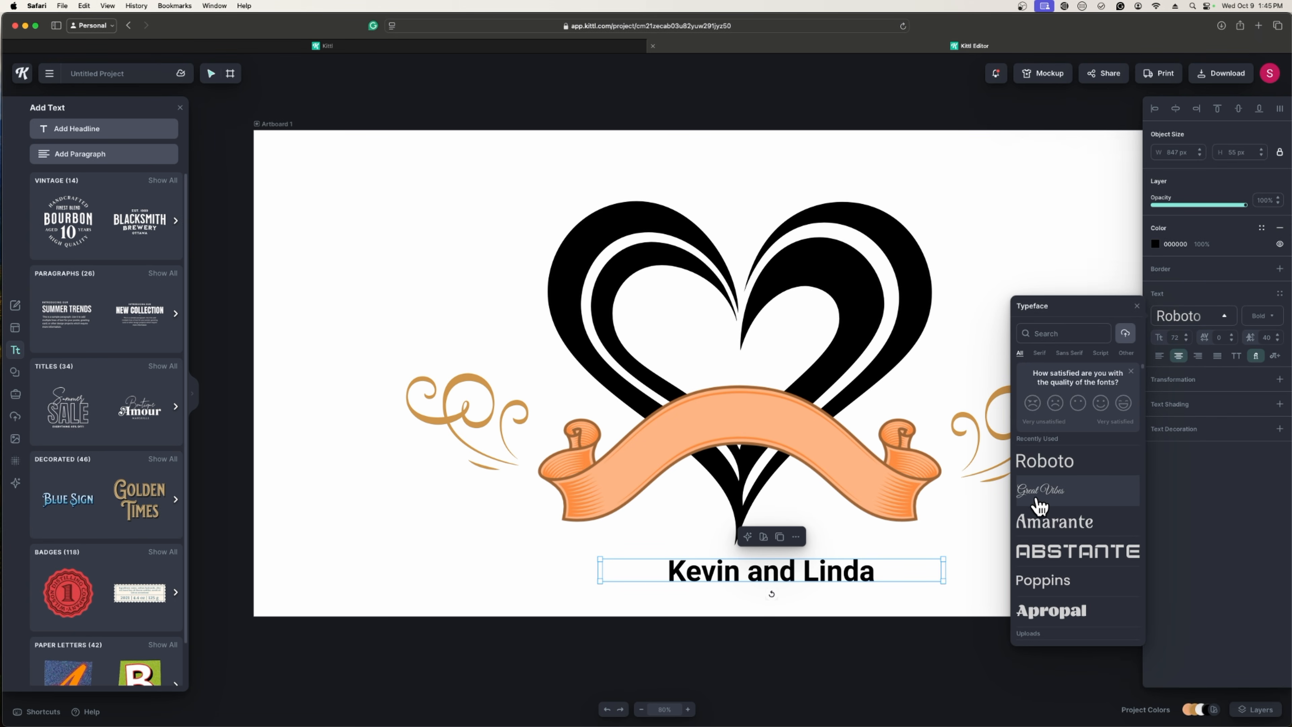
{"action": "left_click", "coordinate": [1048, 491]}
{"action": "left_click_drag", "start_coordinate": [803, 590], "coordinate": [763, 437]}
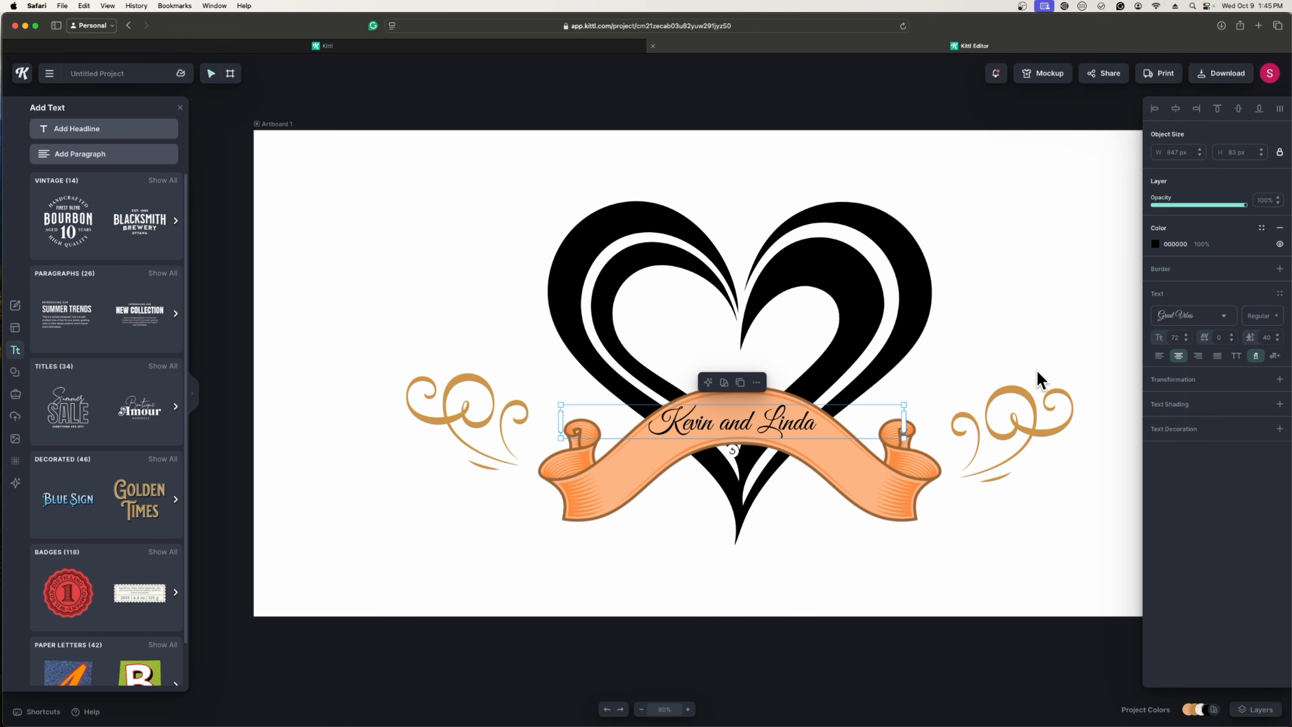
{"action": "left_click", "coordinate": [1175, 337]}
{"action": "key", "text": "Return"}
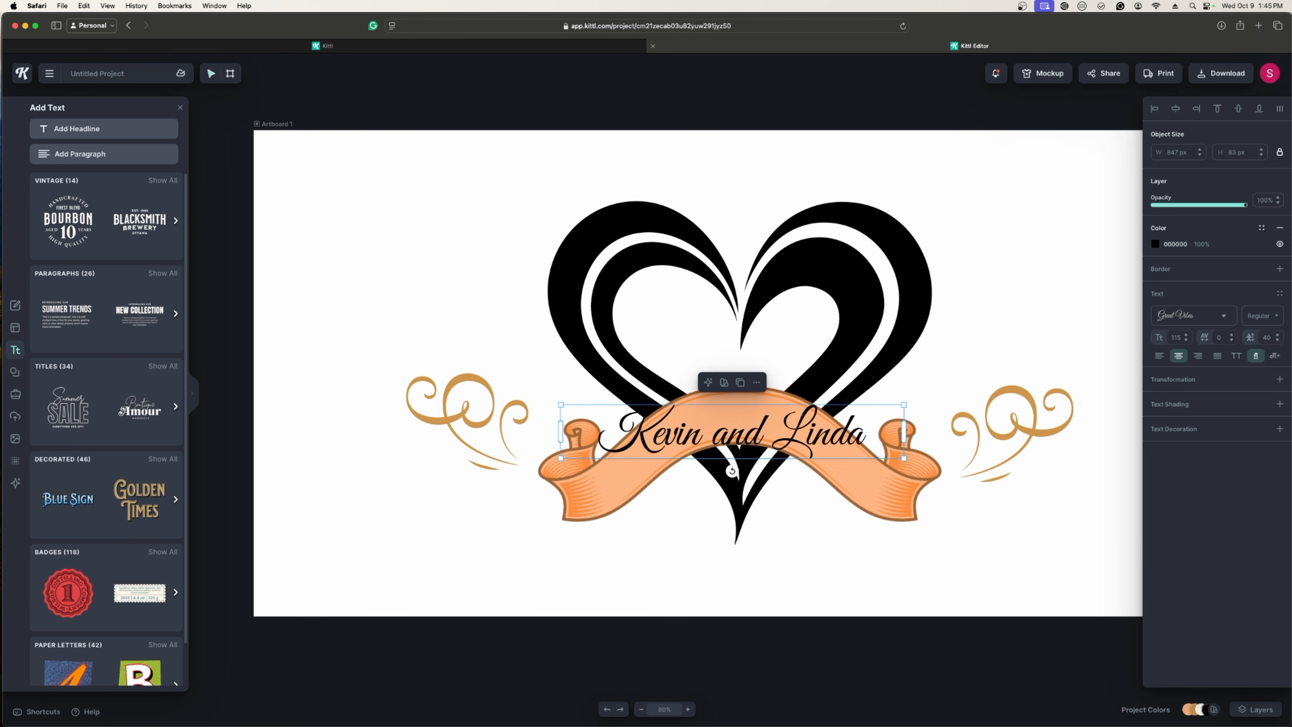
{"action": "left_click_drag", "start_coordinate": [750, 434], "coordinate": [748, 419]}
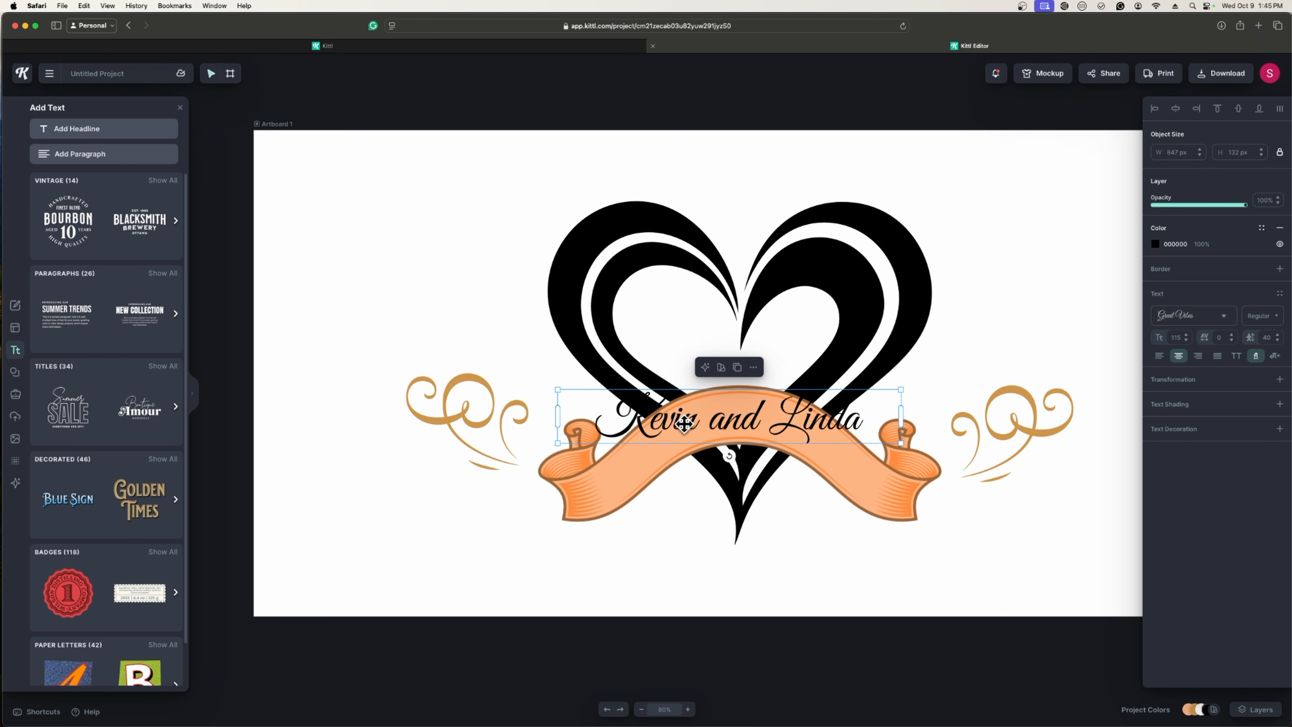
- Bend the names text with an Arch transformation at 100% curve so it follows the ribbon, and centre it on the banner
{"action": "left_click", "coordinate": [1192, 379]}
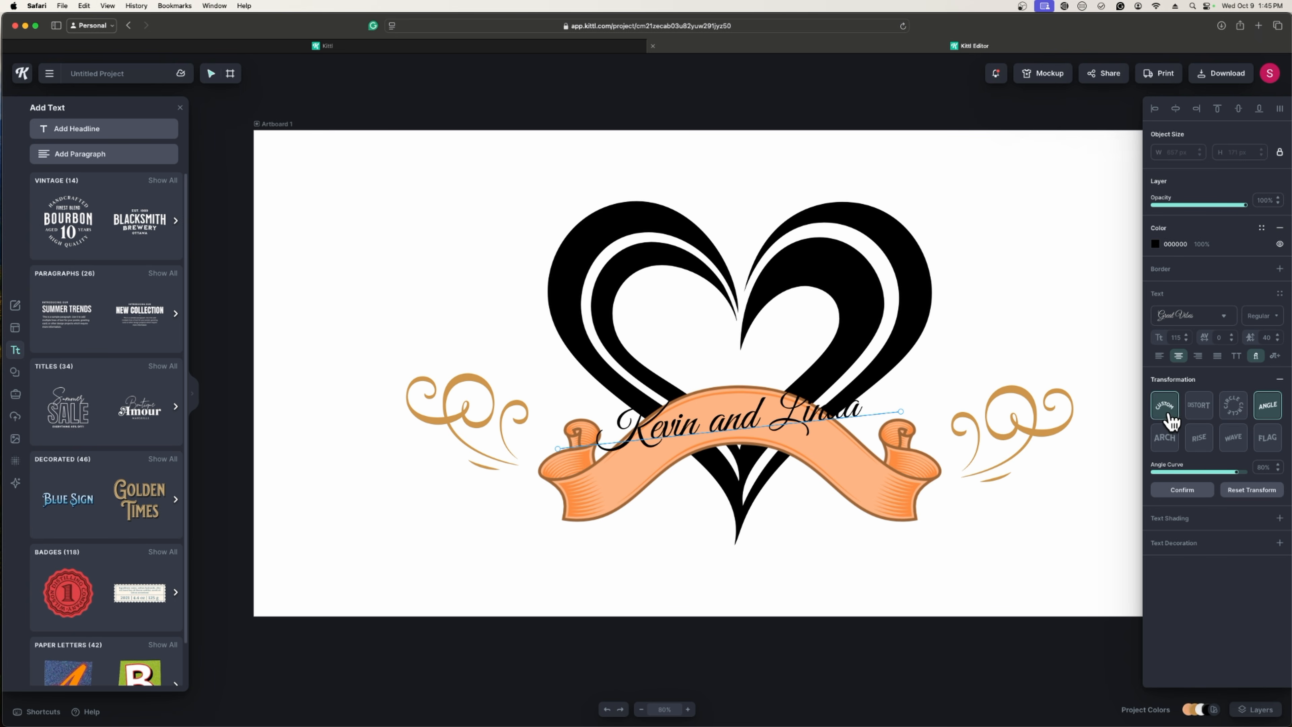
{"action": "left_click", "coordinate": [1171, 450]}
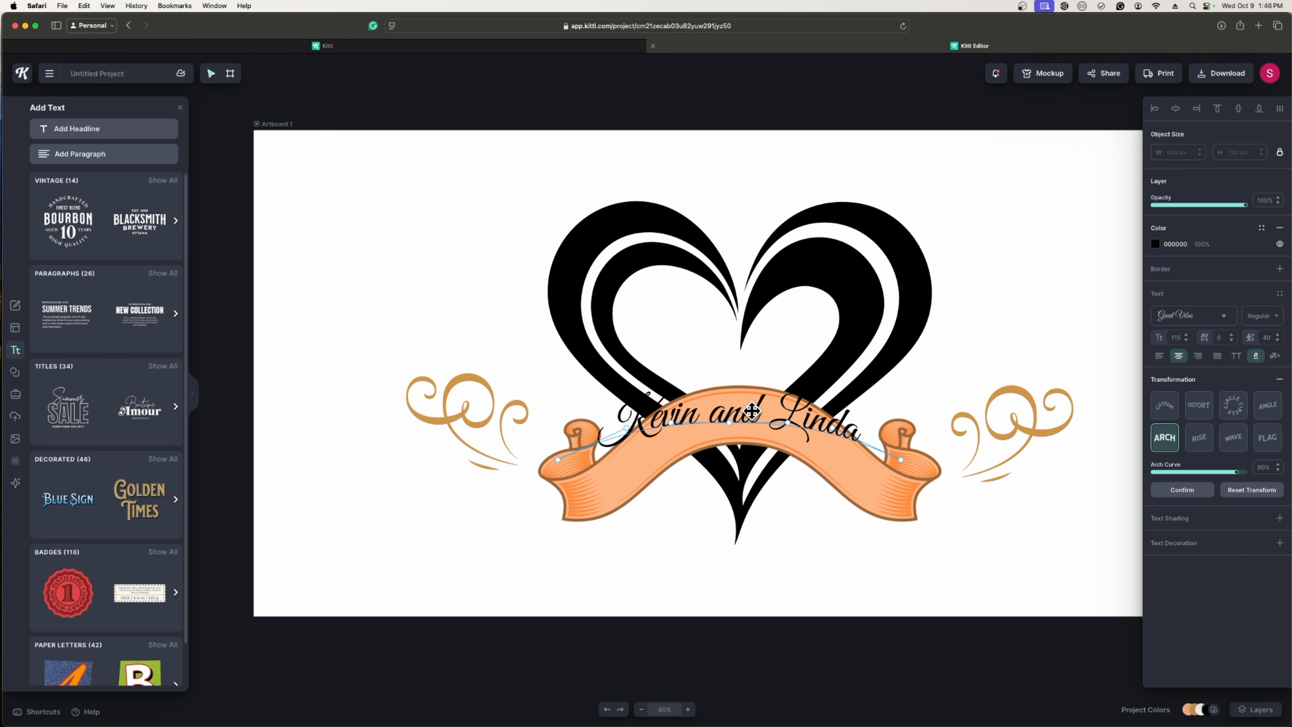
{"action": "left_click_drag", "start_coordinate": [752, 410], "coordinate": [761, 415]}
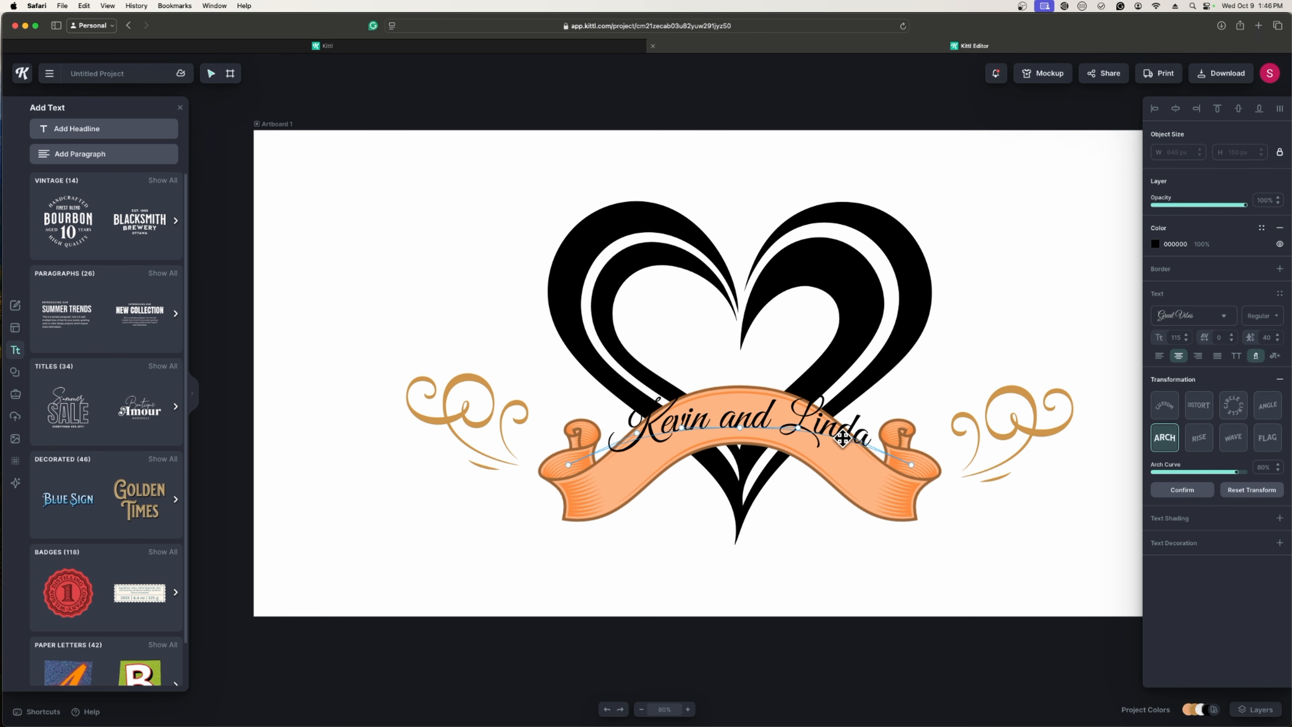
{"action": "left_click_drag", "start_coordinate": [843, 432], "coordinate": [897, 496]}
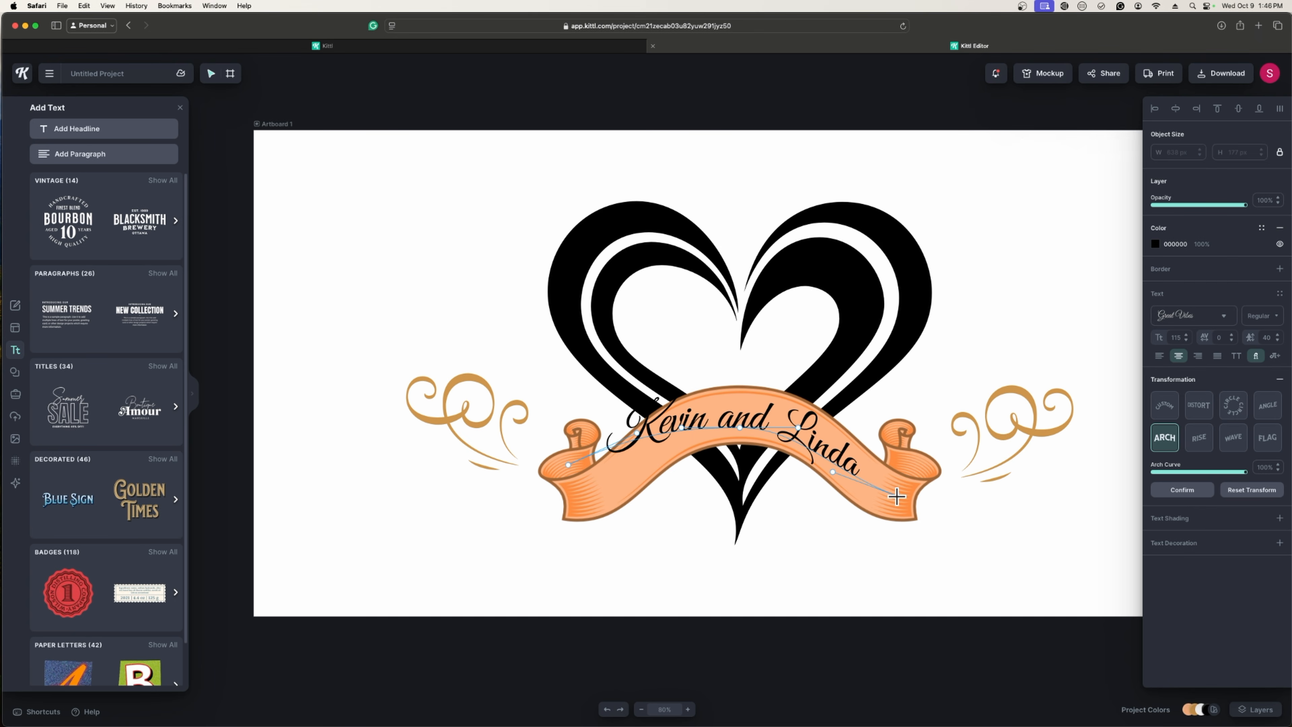
{"action": "left_click_drag", "start_coordinate": [568, 464], "coordinate": [584, 492]}
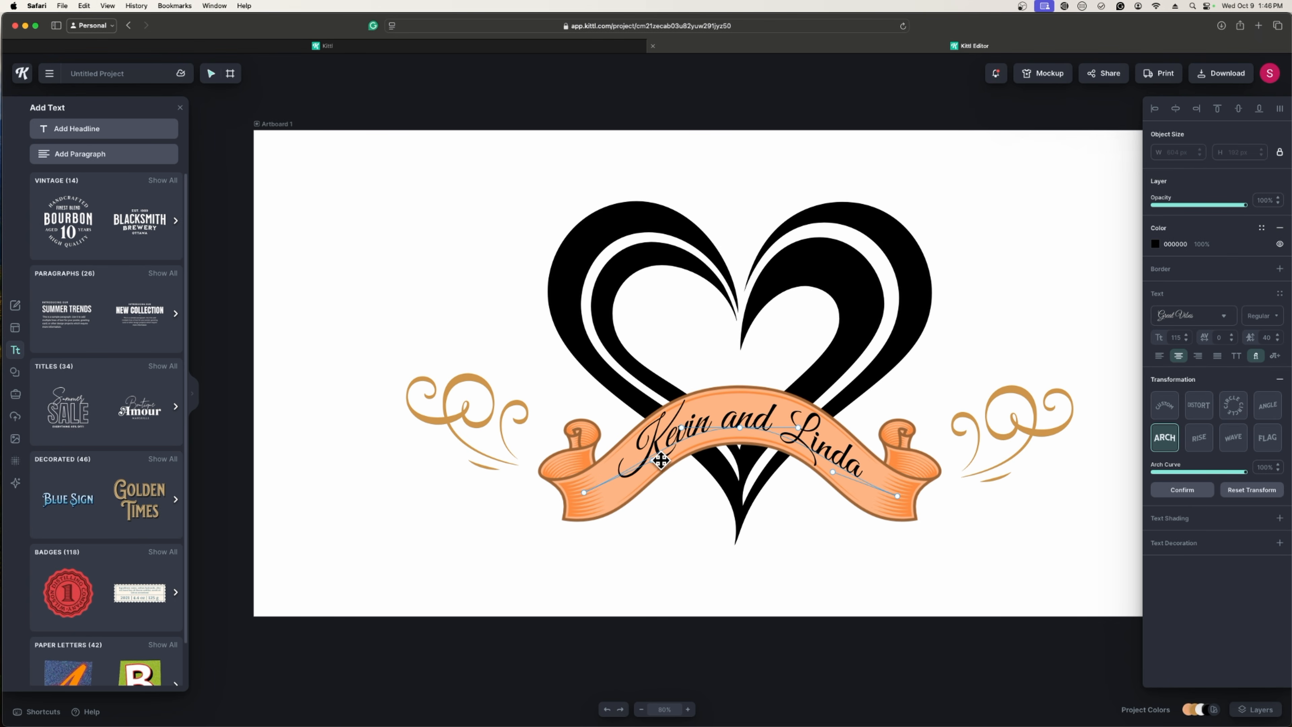
{"action": "left_click_drag", "start_coordinate": [655, 459], "coordinate": [669, 463]}
{"action": "left_click", "coordinate": [564, 498]}
{"action": "left_click_drag", "start_coordinate": [845, 462], "coordinate": [842, 461]}
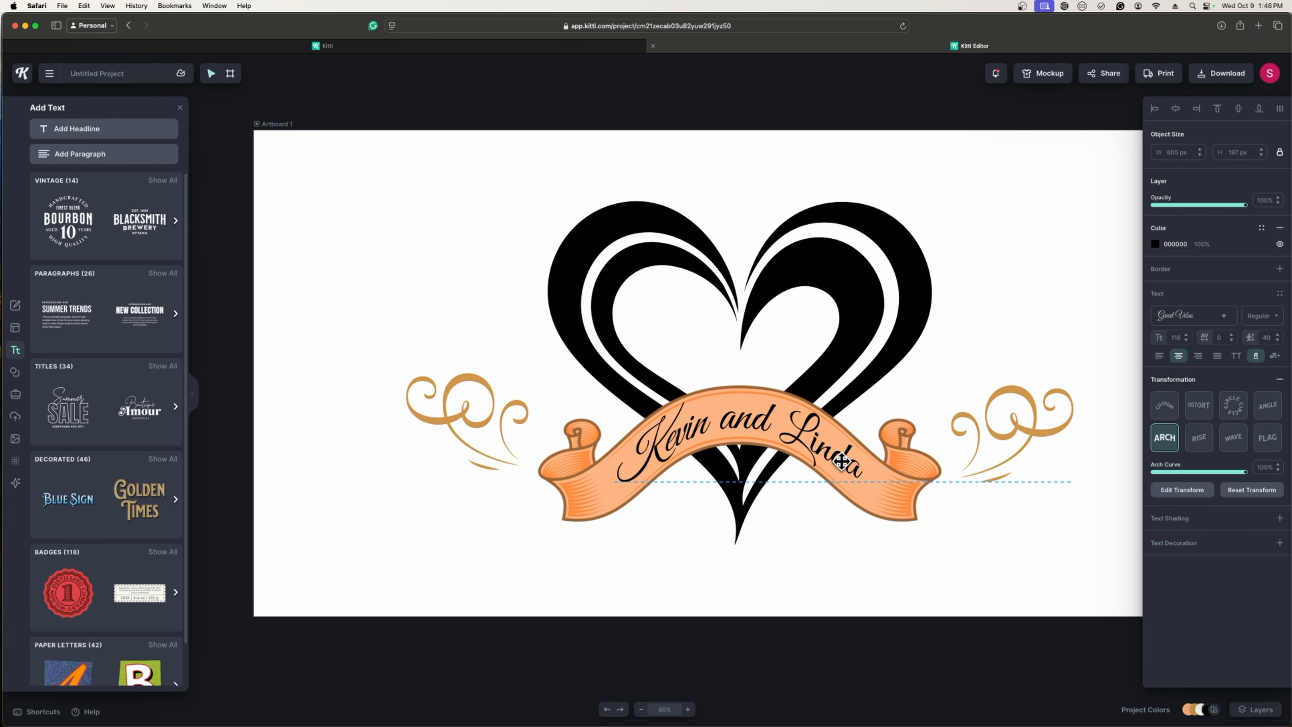
{"action": "left_click", "coordinate": [886, 588]}
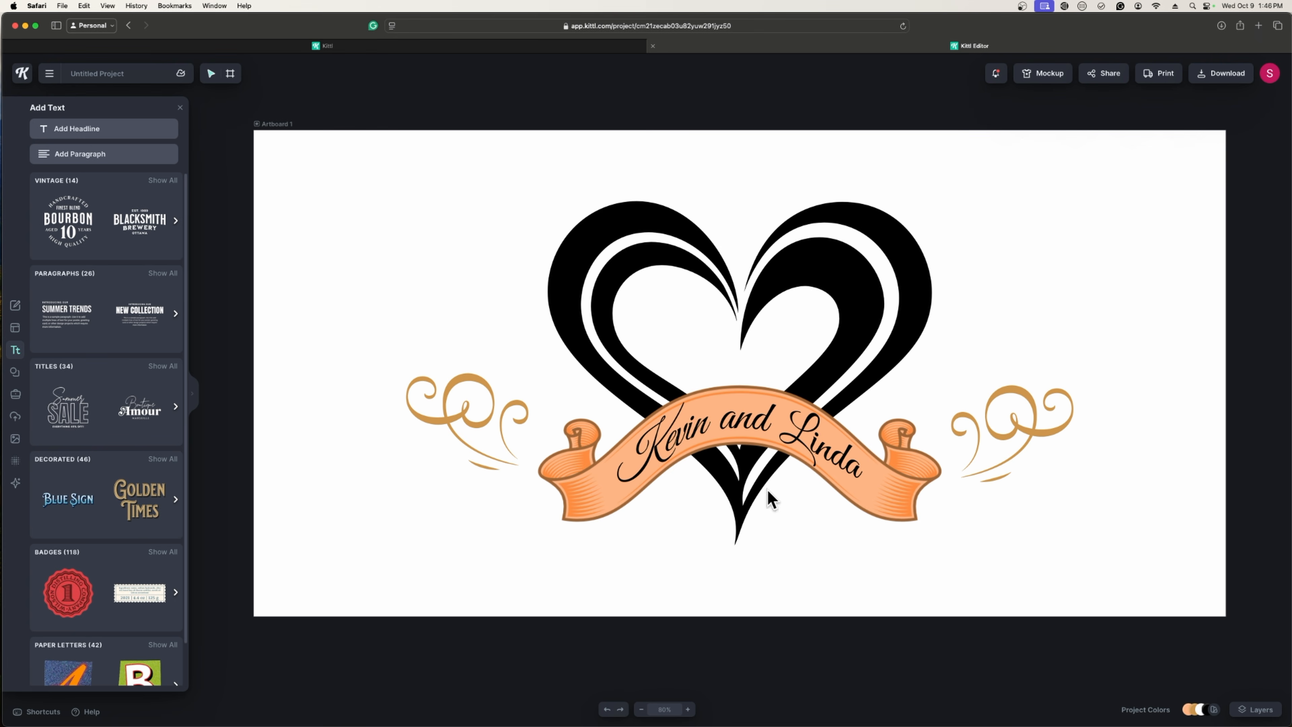
- Add a second headline above the heart, widen its box to about 983 px and enter "35 Years of Happiness"
{"action": "left_click", "coordinate": [74, 130]}
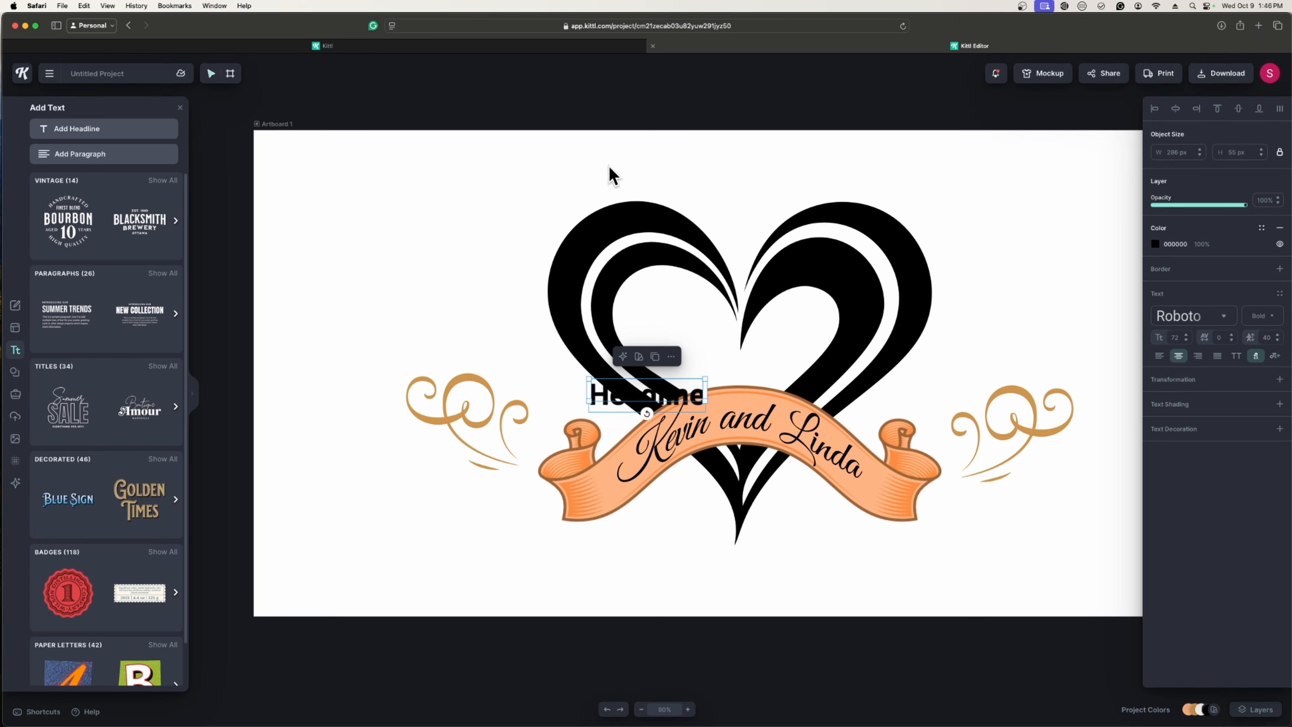
{"action": "left_click_drag", "start_coordinate": [646, 391], "coordinate": [596, 174]}
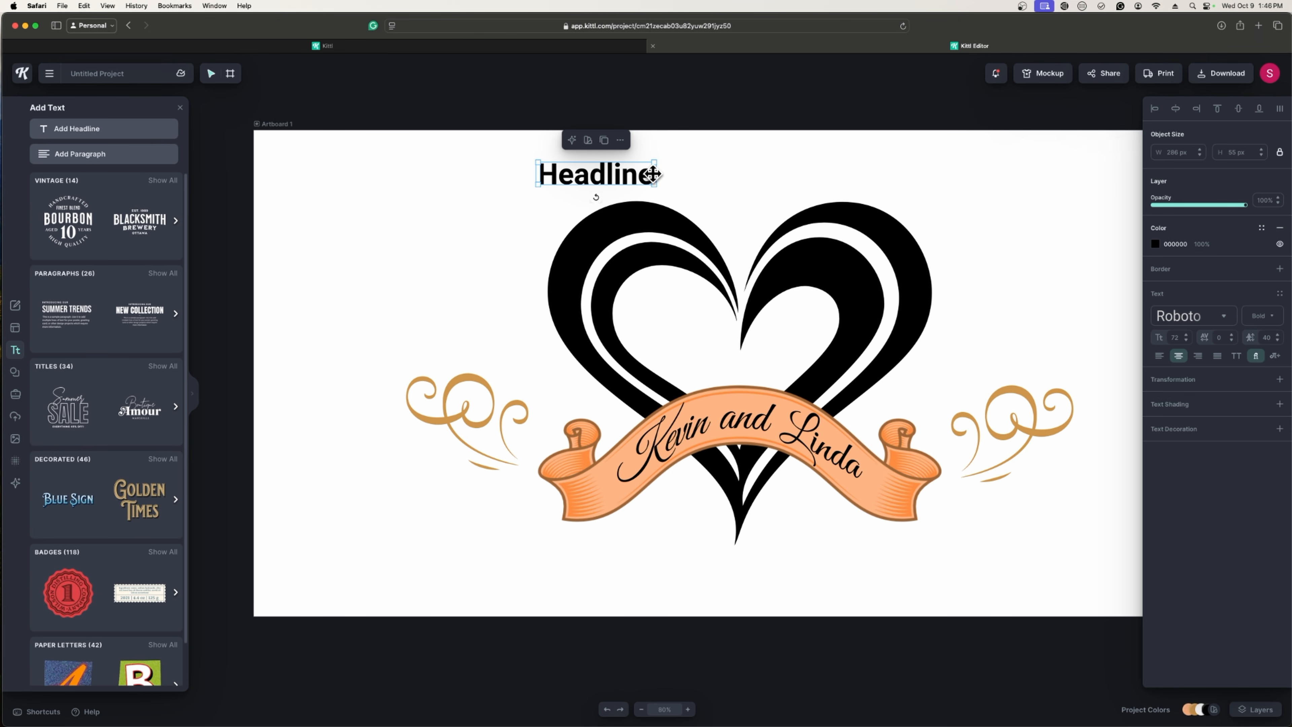
{"action": "left_click_drag", "start_coordinate": [674, 175], "coordinate": [939, 187]}
{"action": "double_click", "coordinate": [778, 175]}
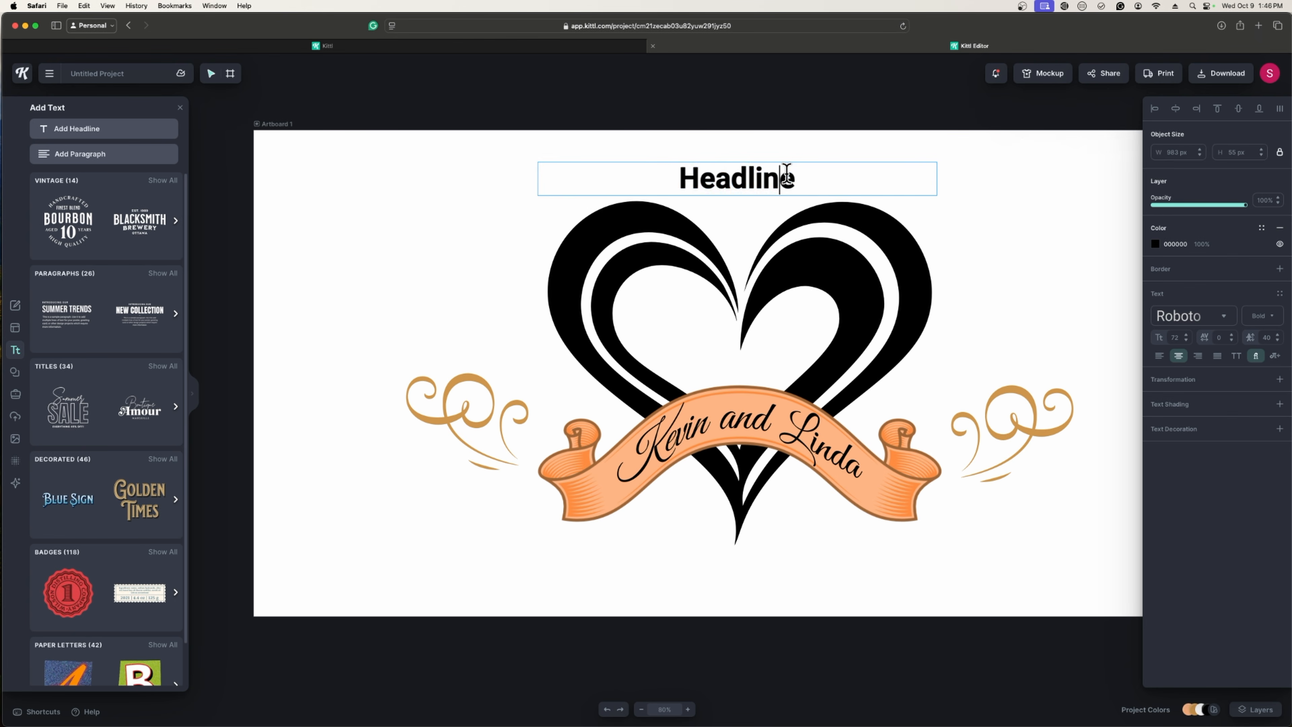
{"action": "type", "text": "3"}
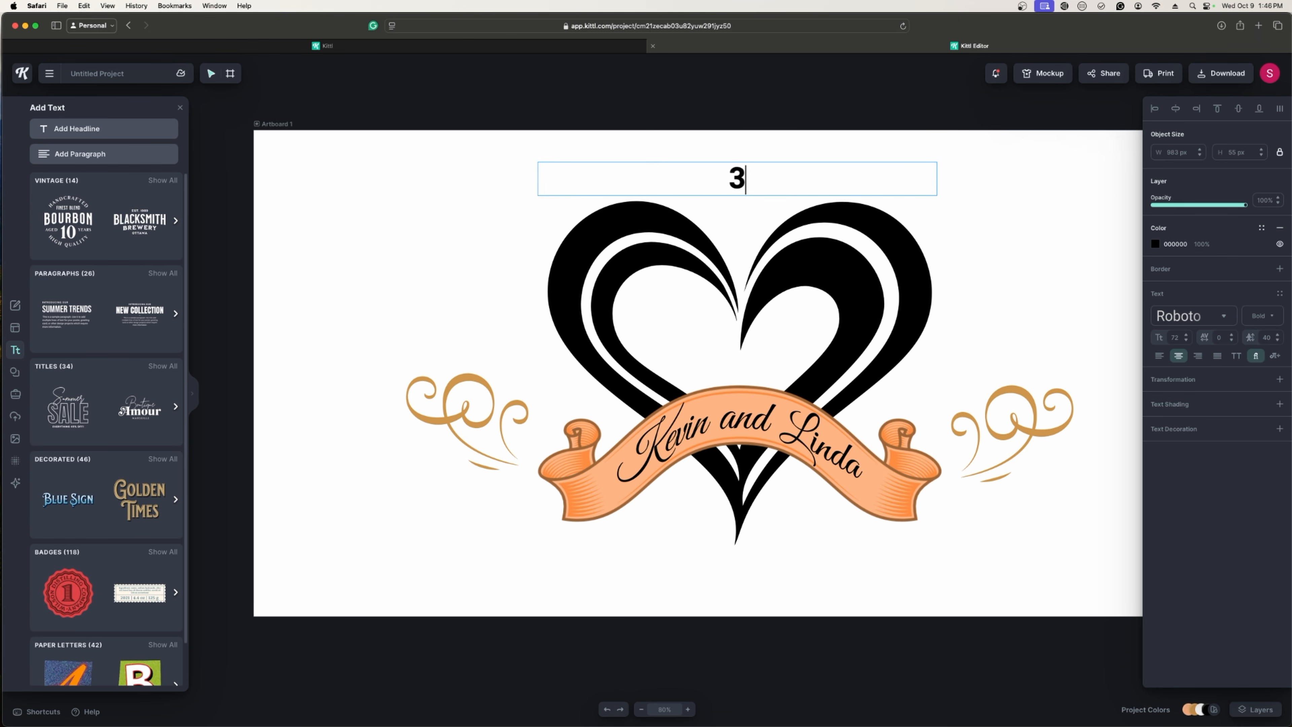
{"action": "type", "text": "5 Years "}
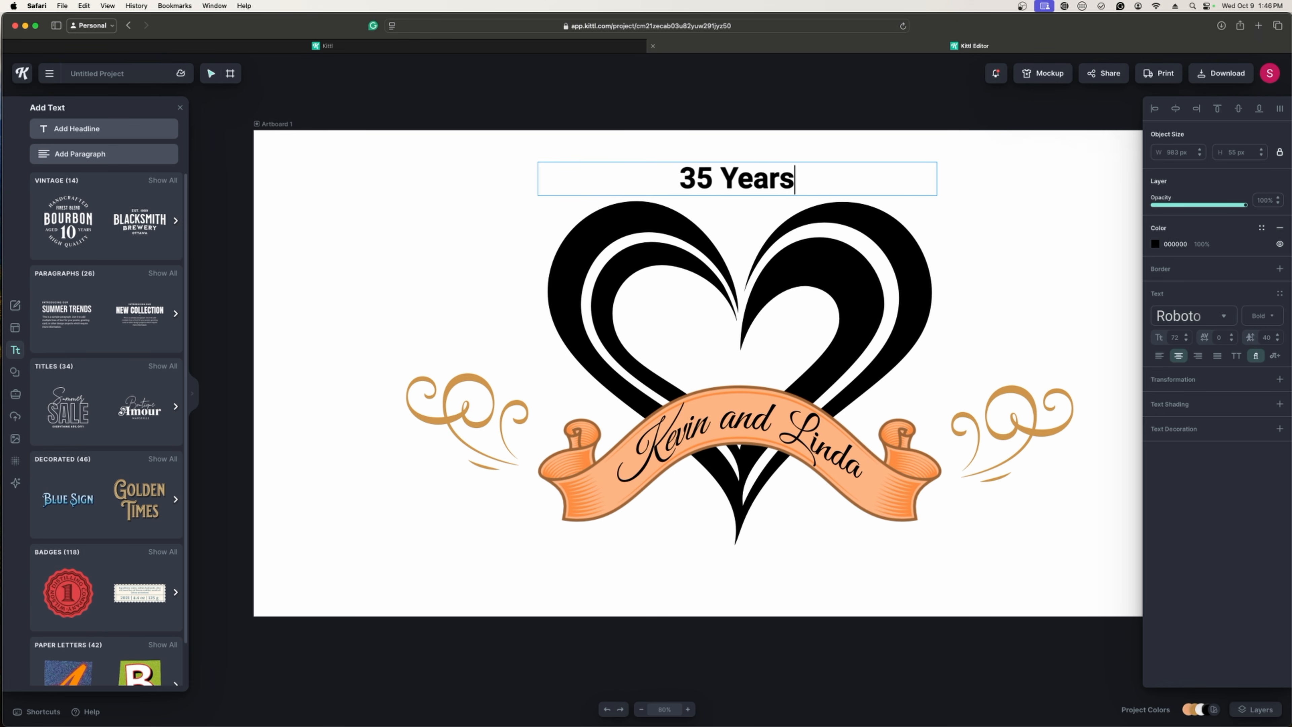
{"action": "type", "text": "of "}
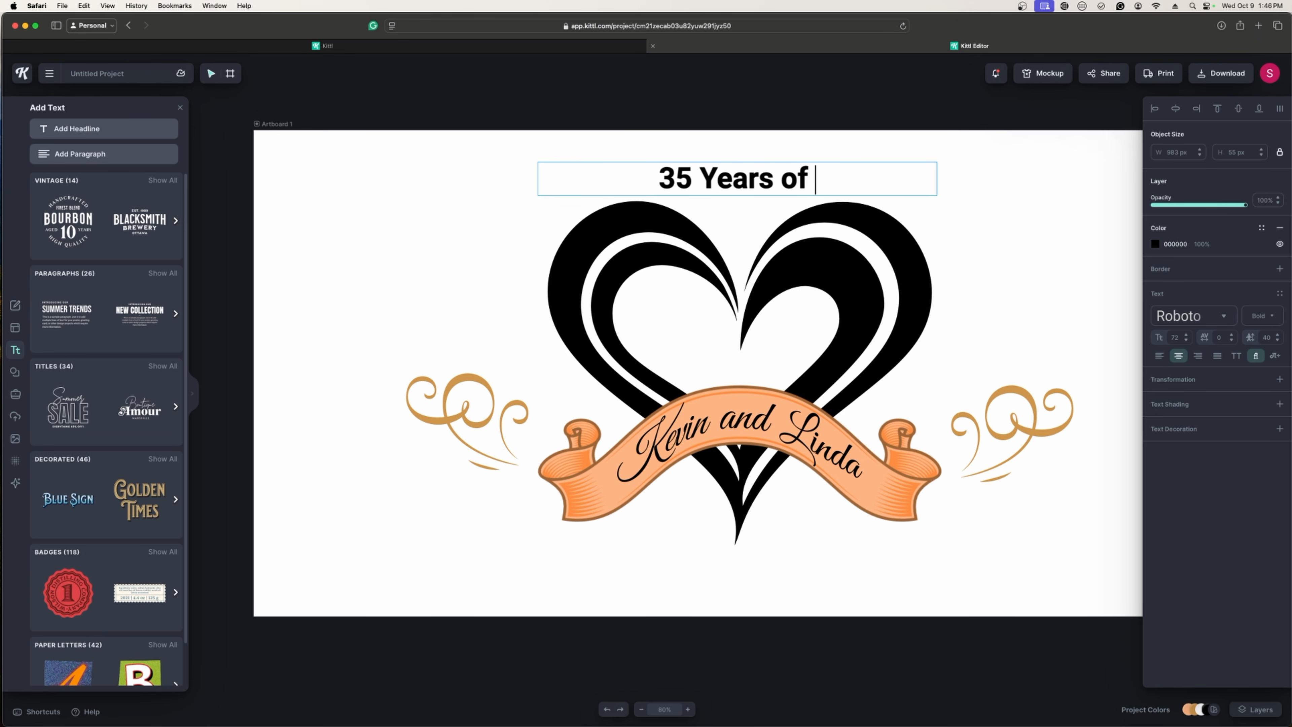
{"action": "type", "text": "Happiness"}
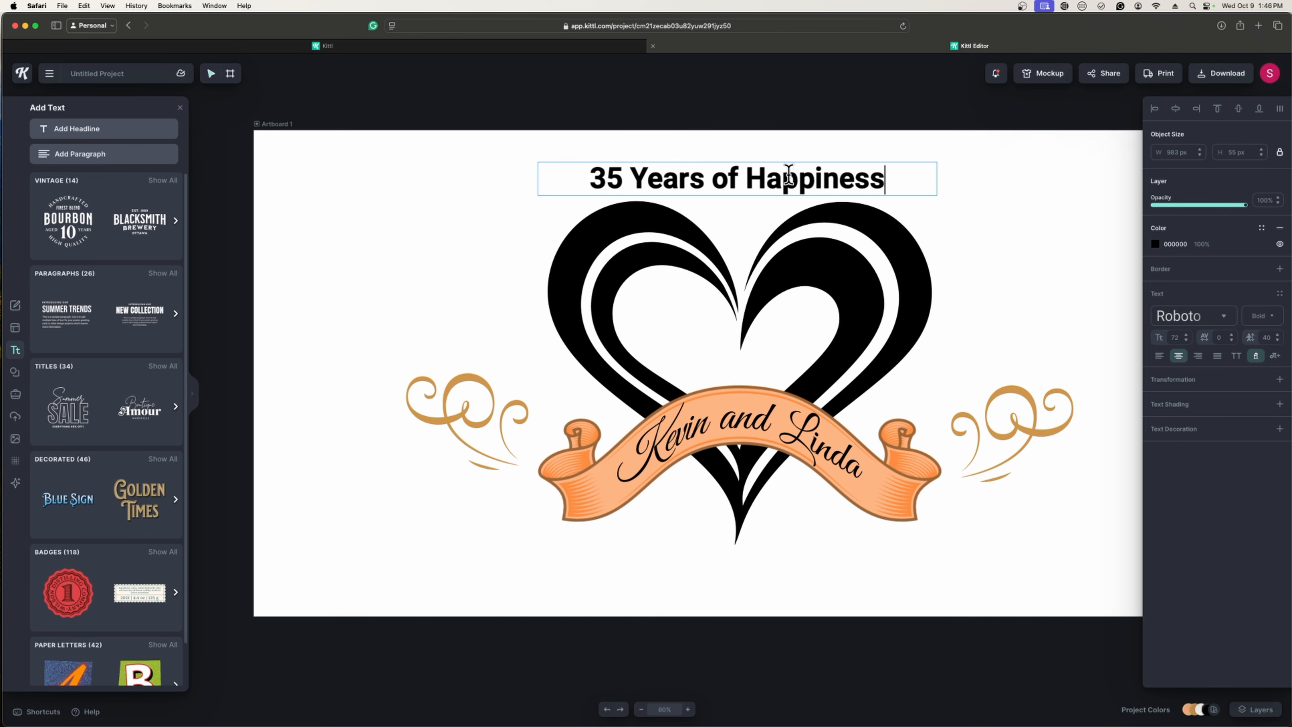
- Change the "35 Years of Happiness" headline to the Amarante font
{"action": "left_click", "coordinate": [1024, 220]}
{"action": "left_click", "coordinate": [887, 181]}
{"action": "left_click", "coordinate": [1224, 316]}
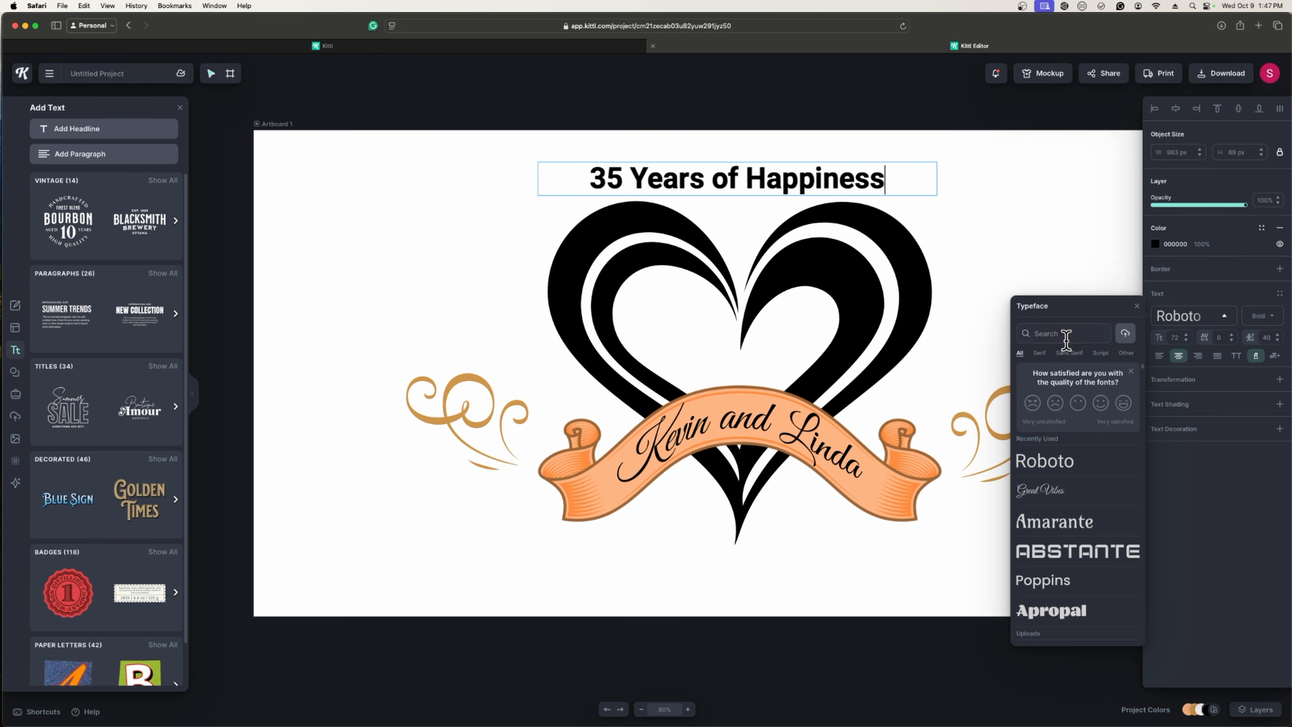
{"action": "left_click", "coordinate": [1039, 529]}
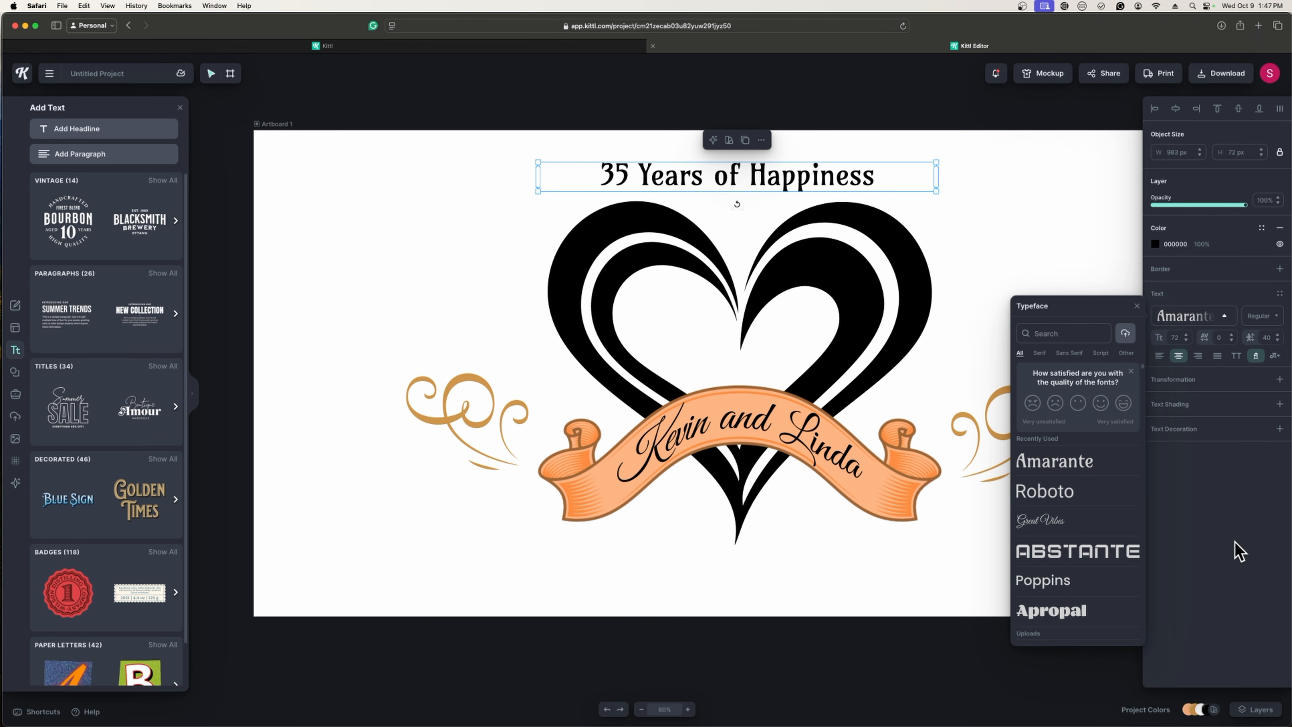
{"action": "left_click", "coordinate": [1283, 538]}
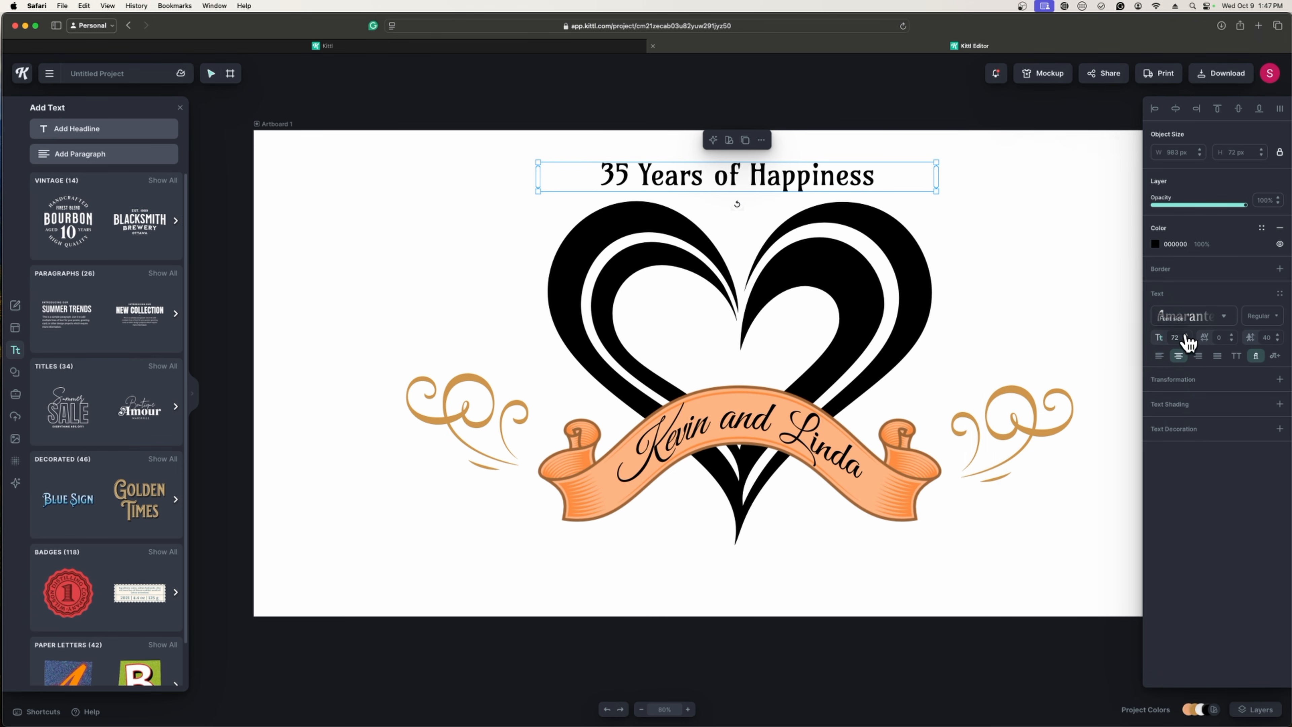
- Apply a Circle transformation to the "35 Years of Happiness" headline and enlarge its circle to surround the heart
{"action": "left_click", "coordinate": [1179, 381]}
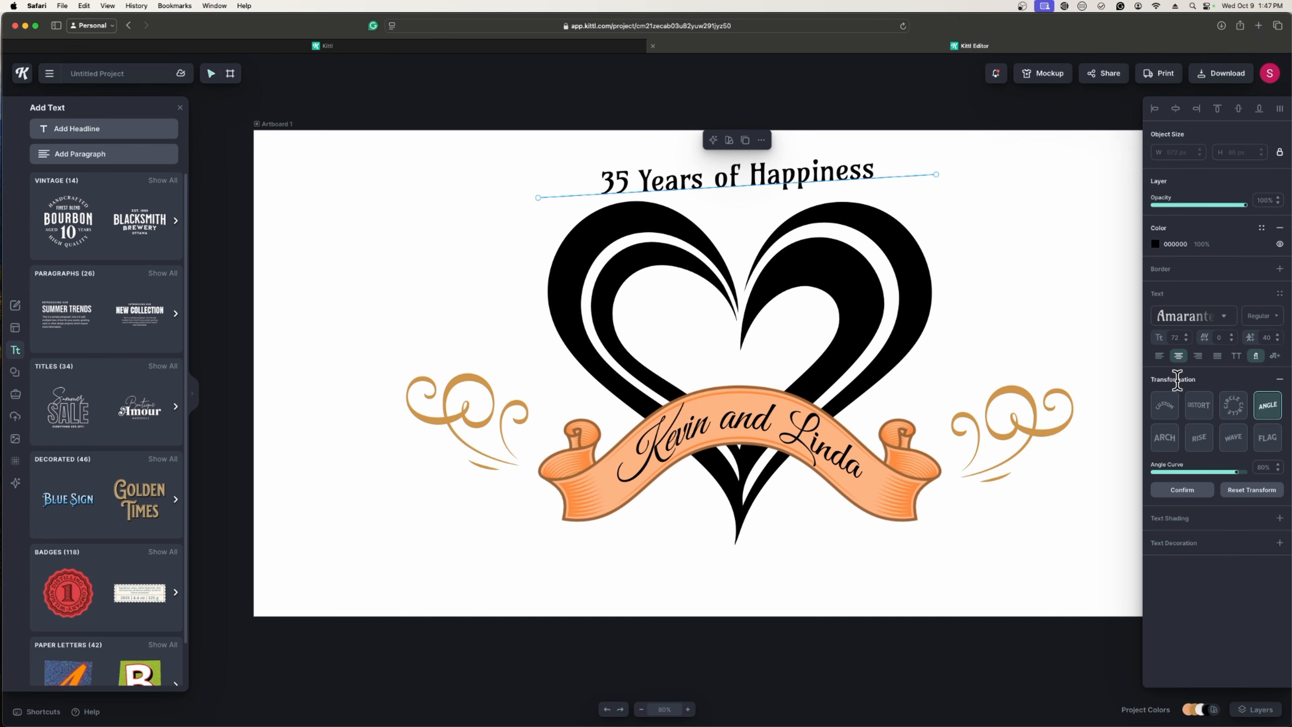
{"action": "left_click", "coordinate": [1233, 411]}
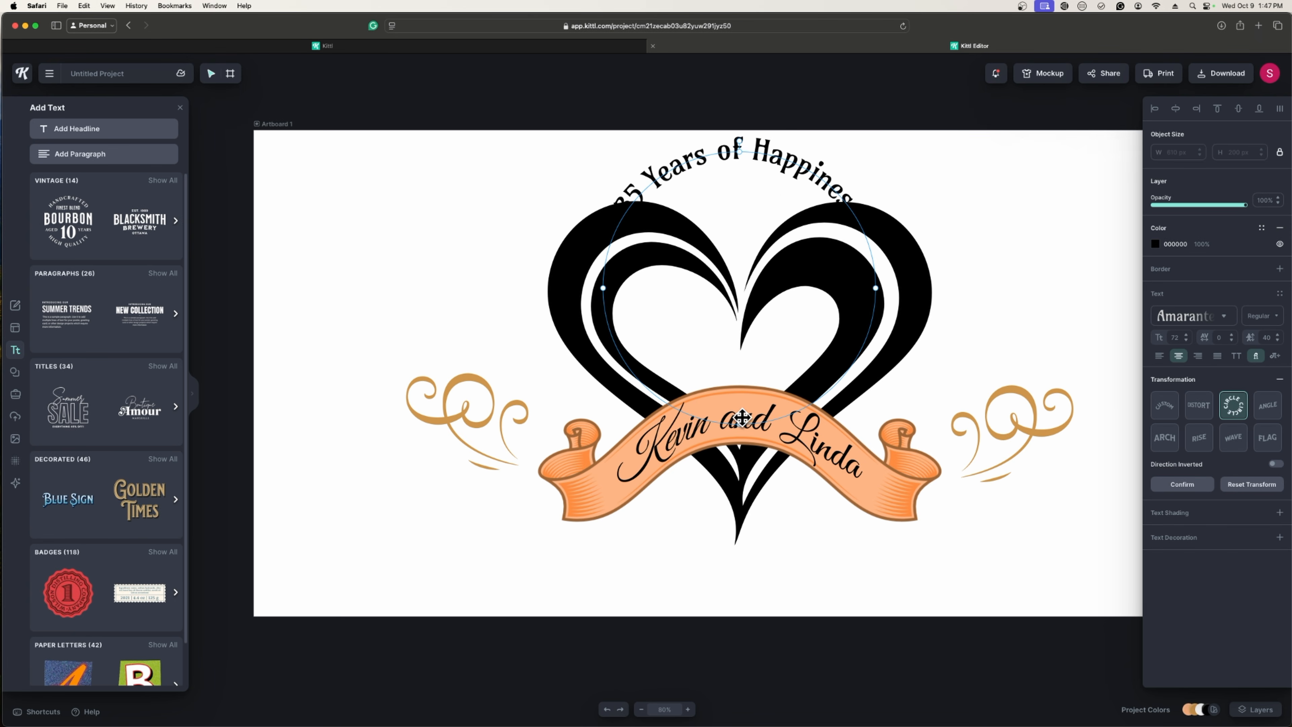
{"action": "left_click_drag", "start_coordinate": [737, 423], "coordinate": [732, 620]}
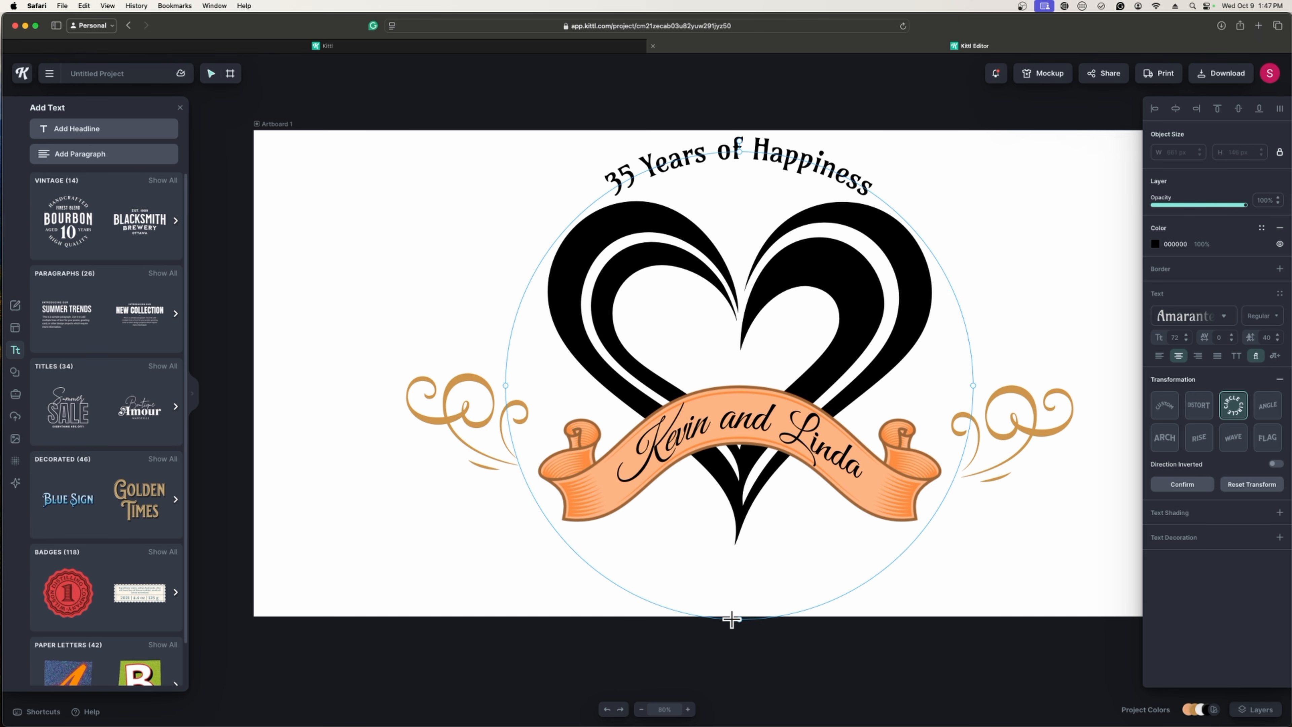
{"action": "left_click", "coordinate": [786, 153]}
{"action": "double_click", "coordinate": [769, 152]}
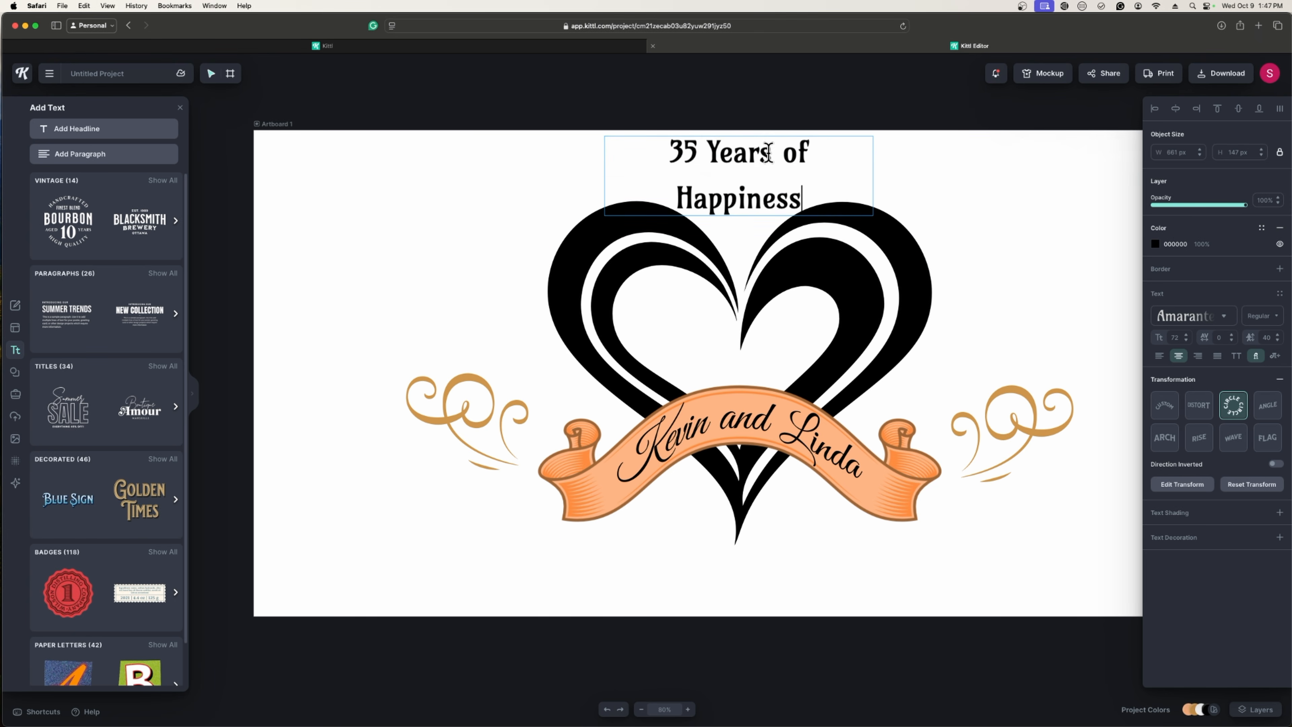
{"action": "key", "text": "Escape"}
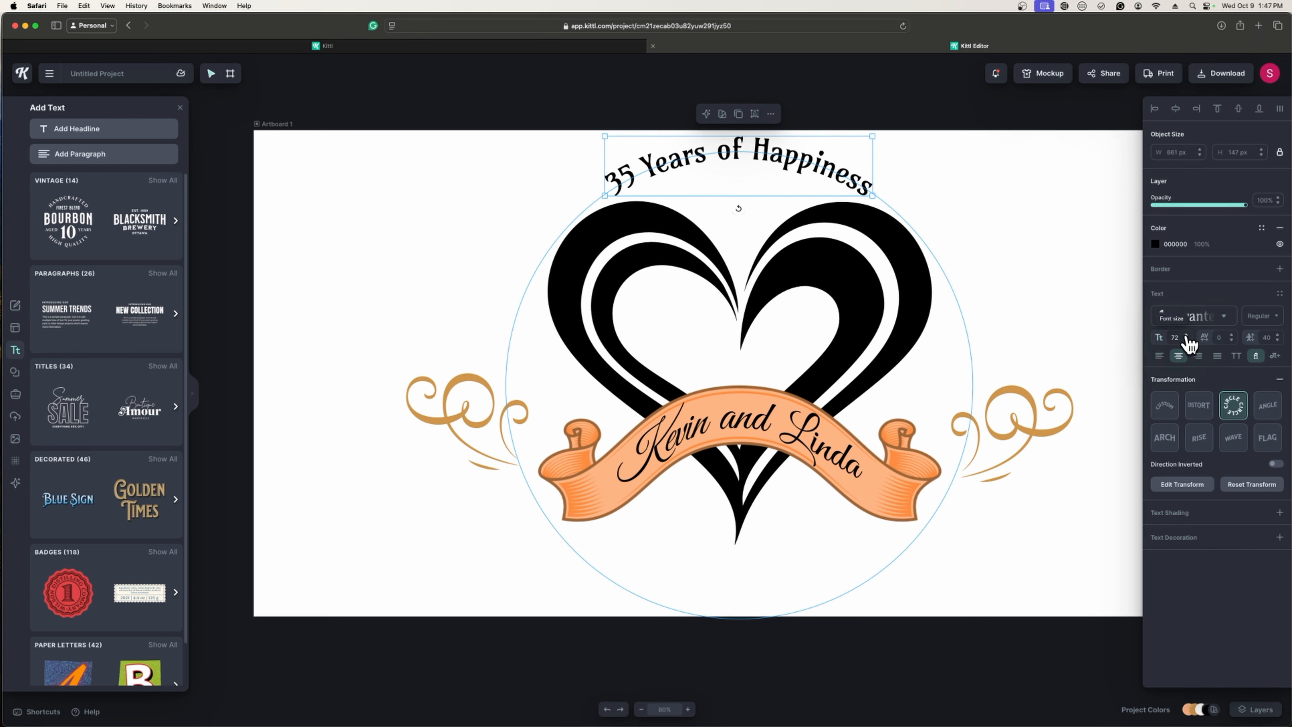
- Set the font size of the circular "35 Years of Happiness" headline to 157
{"action": "left_click", "coordinate": [1175, 337]}
{"action": "key", "text": "Return"}
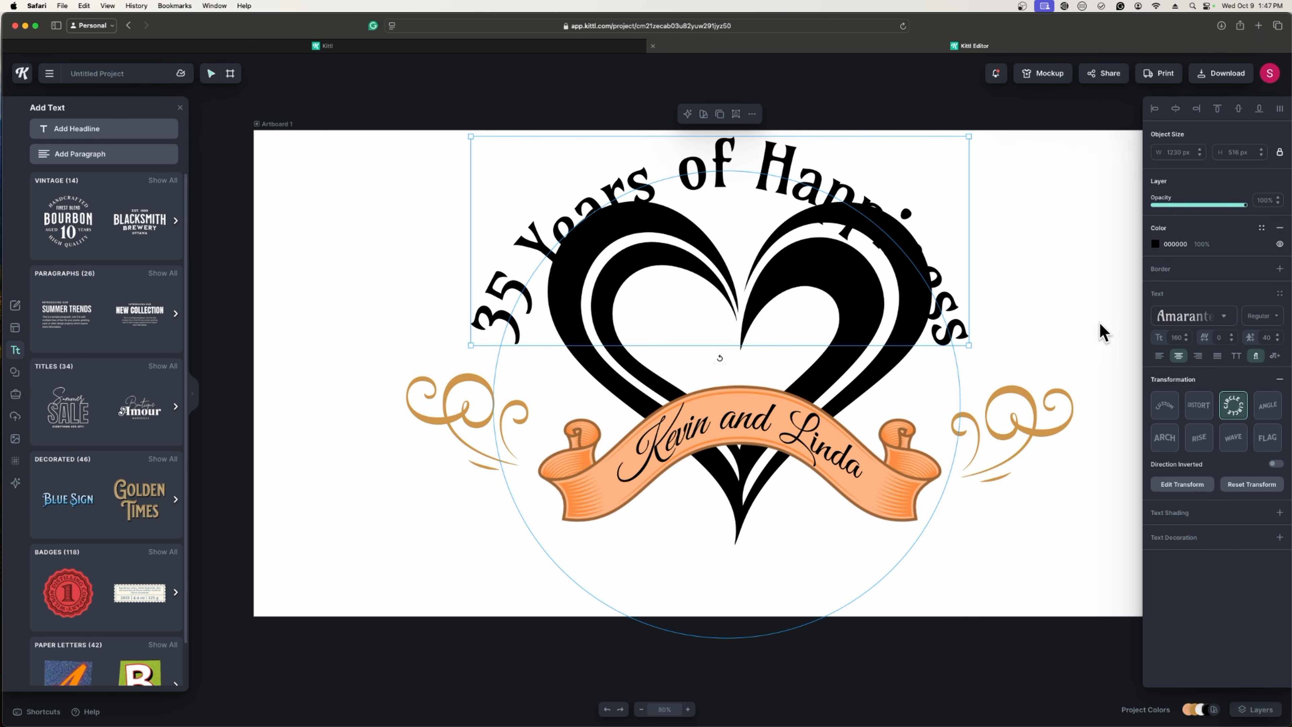
{"action": "left_click", "coordinate": [1186, 335]}
{"action": "left_click", "coordinate": [1186, 335]}
{"action": "left_click", "coordinate": [1187, 339]}
{"action": "left_click", "coordinate": [1186, 340]}
{"action": "left_click", "coordinate": [1186, 339]}
{"action": "left_click", "coordinate": [1186, 339]}
{"action": "left_click", "coordinate": [1187, 339]}
{"action": "left_click", "coordinate": [1187, 340]}
{"action": "left_click", "coordinate": [1188, 339]}
{"action": "left_click", "coordinate": [1038, 570]}
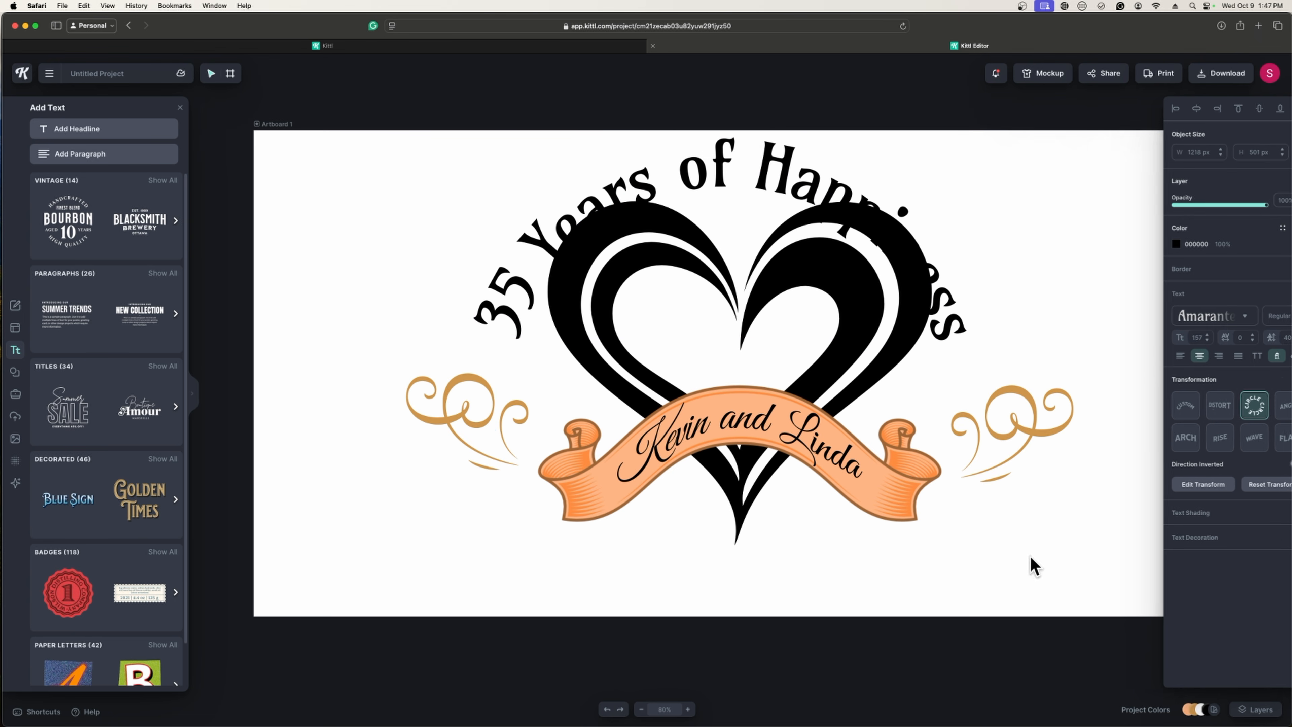
- Shift the heart, ribbon, names and flourishes down together, and reposition the circular headline so it arcs over the top of the heart
{"action": "left_click_drag", "start_coordinate": [338, 120], "coordinate": [1073, 525]}
{"action": "left_click_drag", "start_coordinate": [774, 398], "coordinate": [774, 445]}
{"action": "left_click", "coordinate": [1020, 280]}
{"action": "left_click", "coordinate": [706, 206]}
{"action": "left_click_drag", "start_coordinate": [707, 206], "coordinate": [737, 176]}
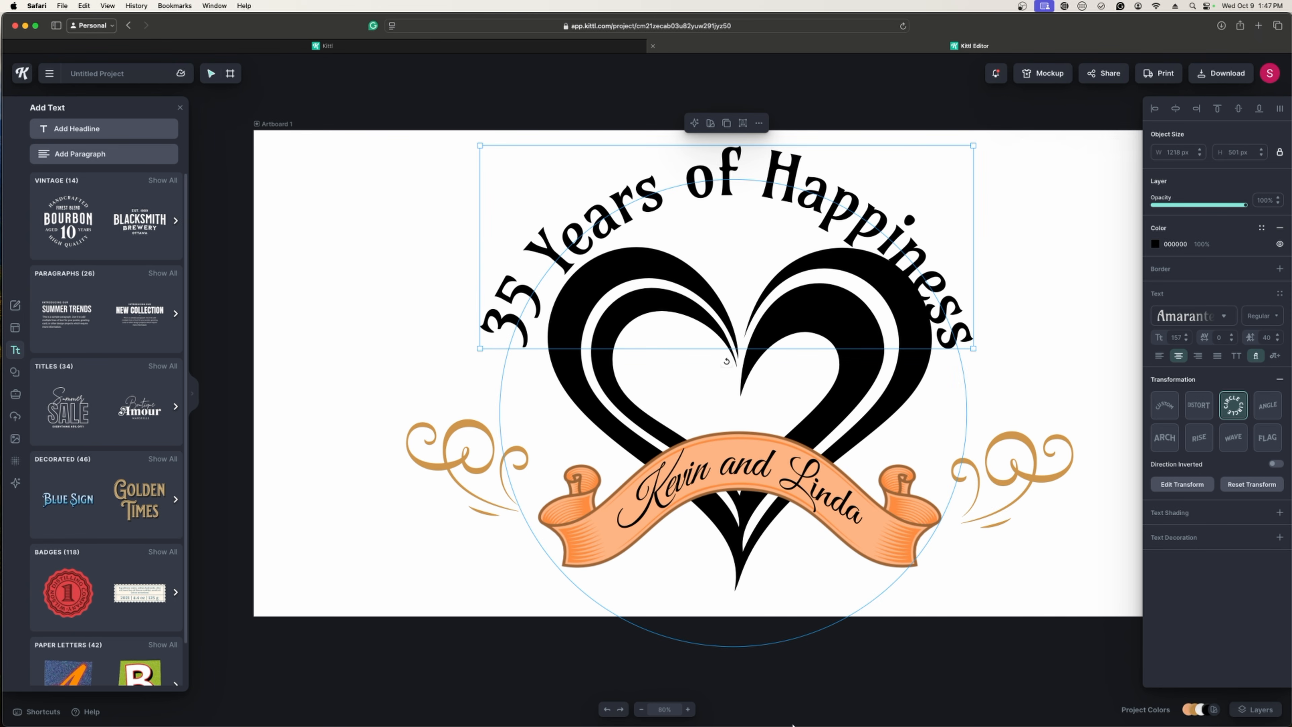
- Enlarge the transformation circle of the "35 Years of Happiness" headline to flatten its arc, and nudge the headline slightly to the right
{"action": "left_click", "coordinate": [735, 658]}
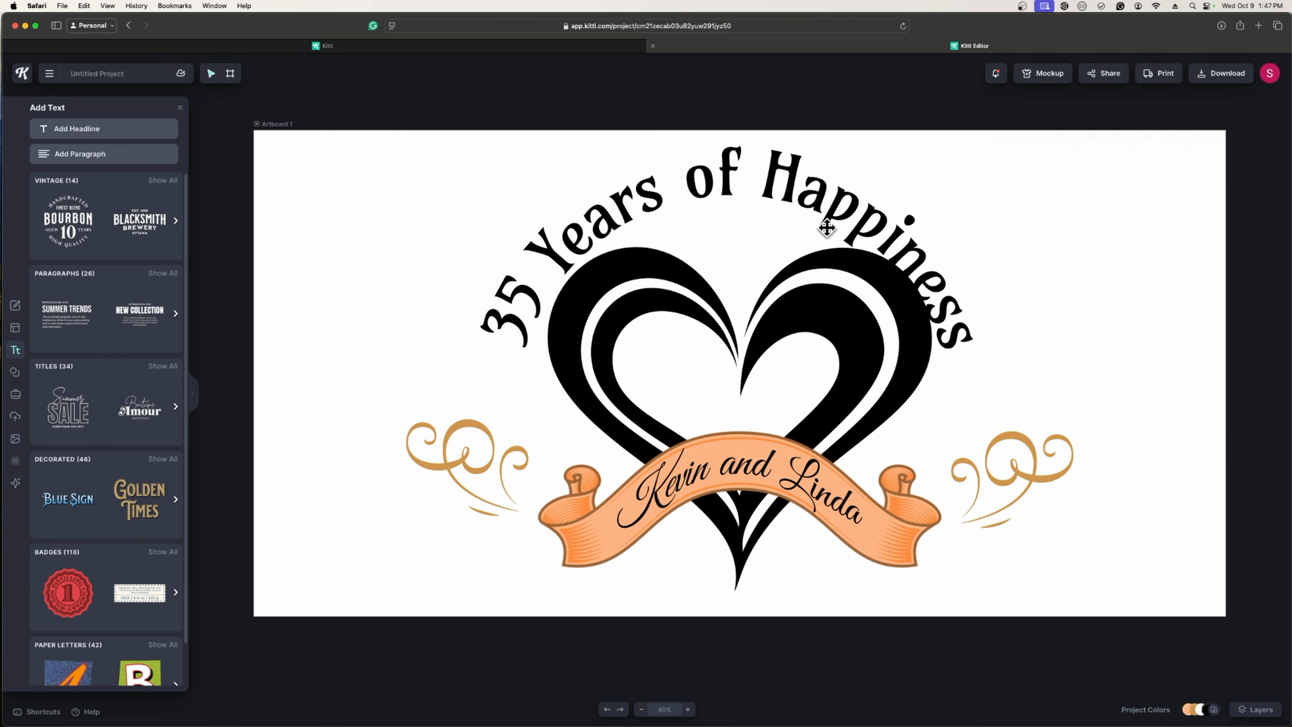
{"action": "left_click", "coordinate": [817, 209]}
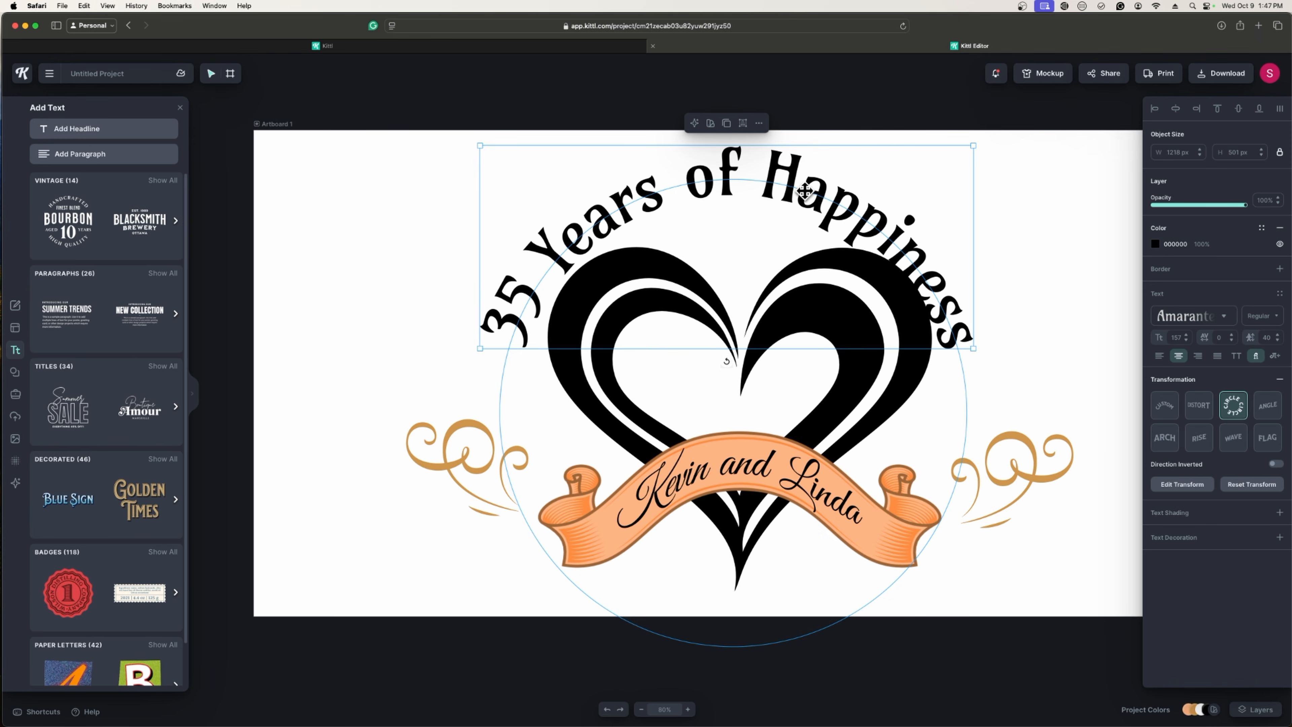
{"action": "left_click", "coordinate": [742, 123]}
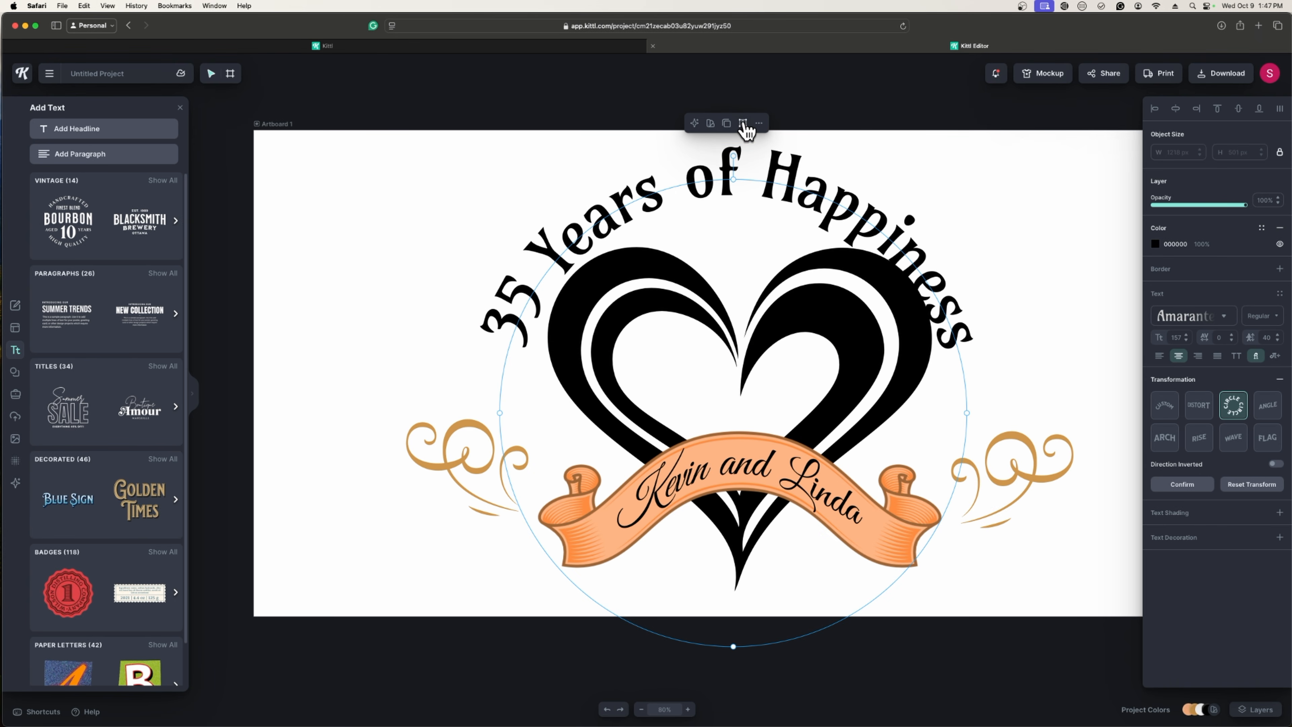
{"action": "left_click_drag", "start_coordinate": [732, 649], "coordinate": [786, 726]}
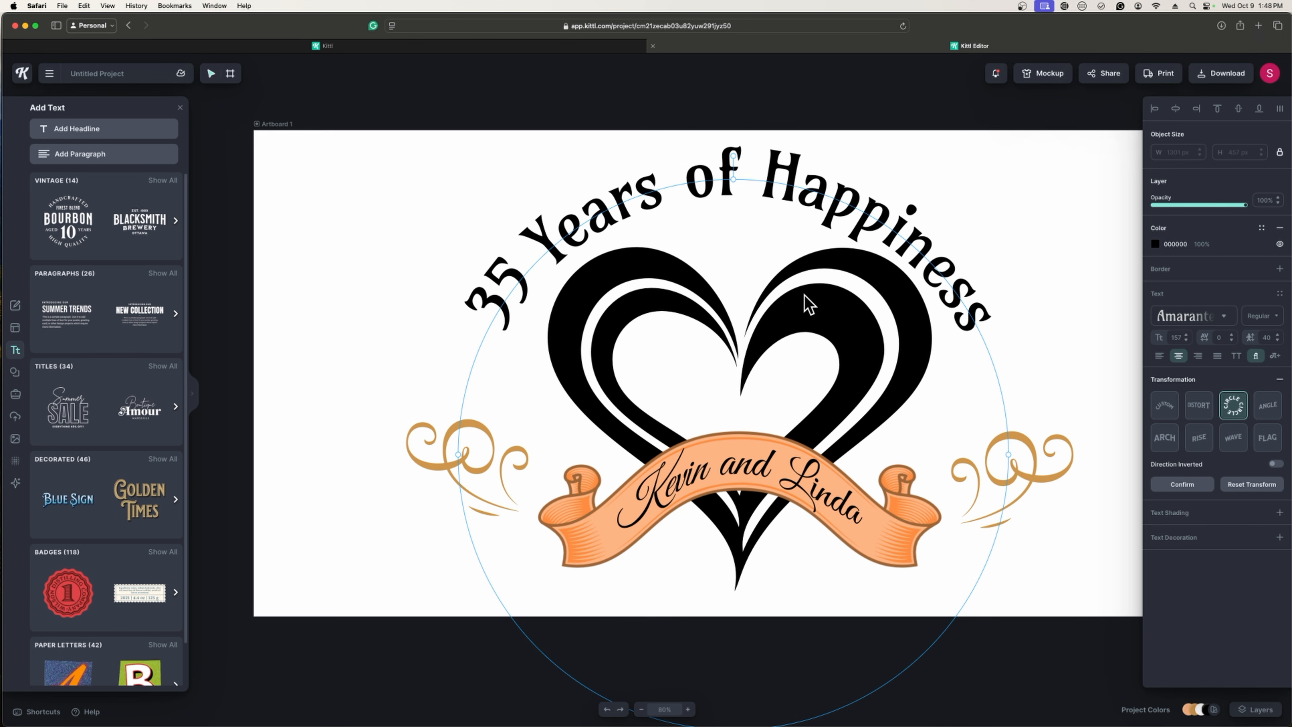
{"action": "left_click_drag", "start_coordinate": [786, 175], "coordinate": [798, 174]}
{"action": "left_click", "coordinate": [1093, 576]}
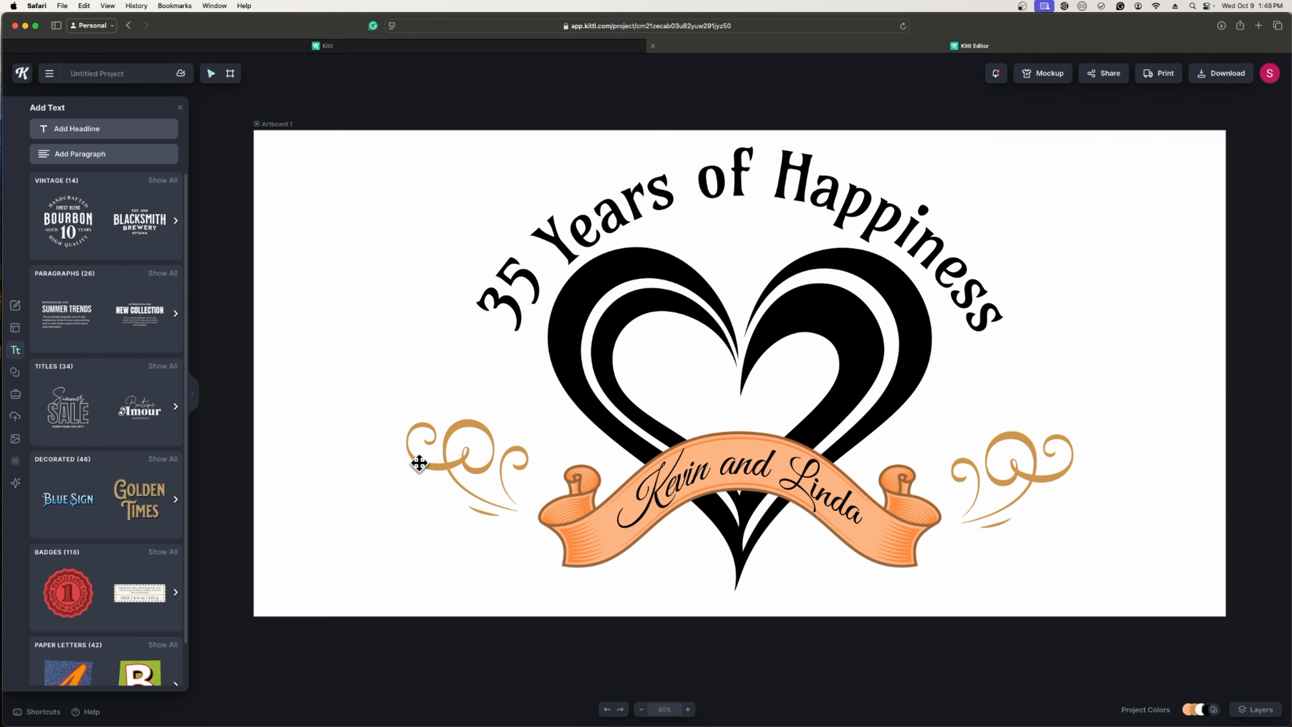
- Recolor both gold flourishes beside the heart to black (000000)
{"action": "left_click", "coordinate": [461, 463]}
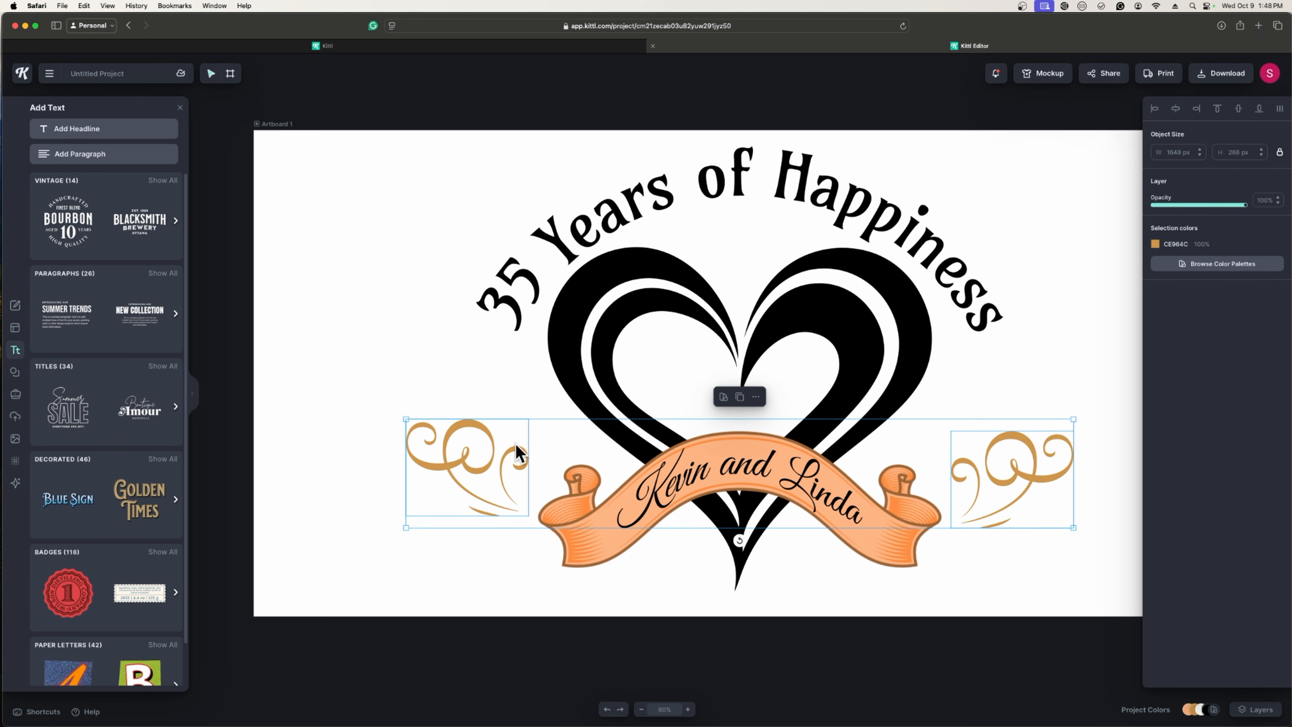
{"action": "left_click", "coordinate": [1158, 246]}
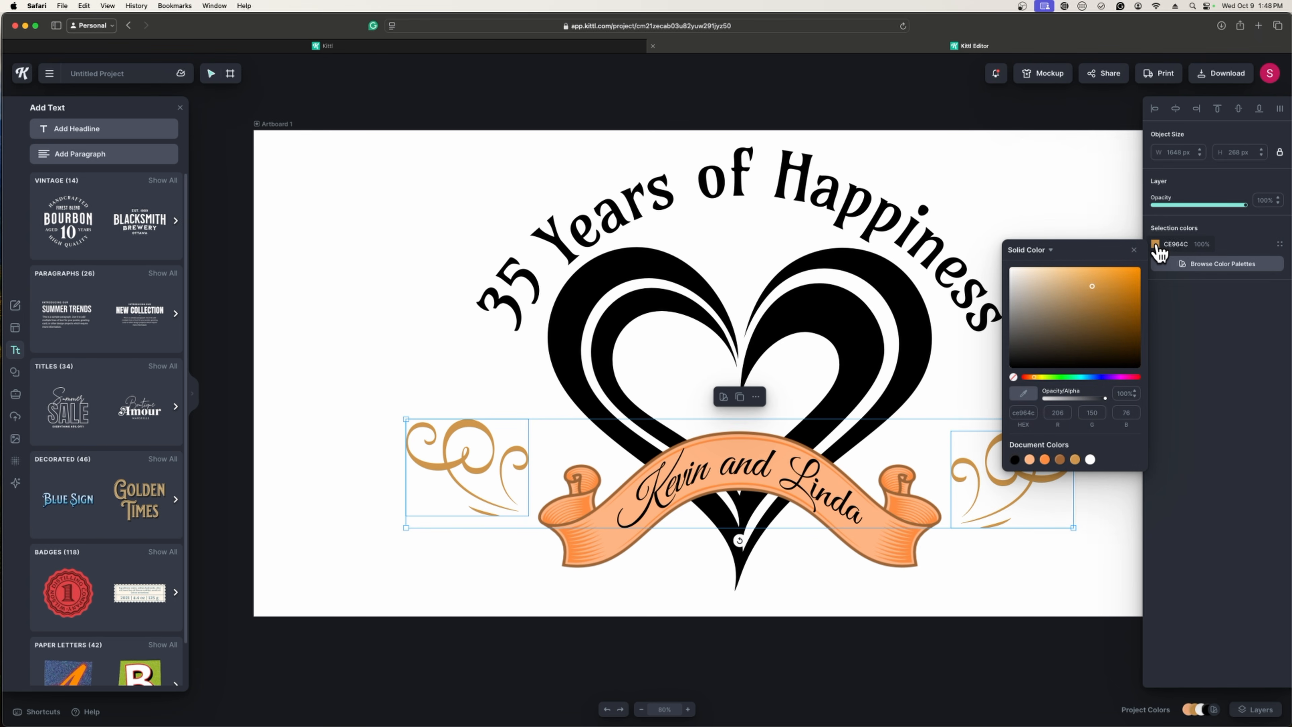
{"action": "left_click_drag", "start_coordinate": [1105, 311], "coordinate": [1194, 391]}
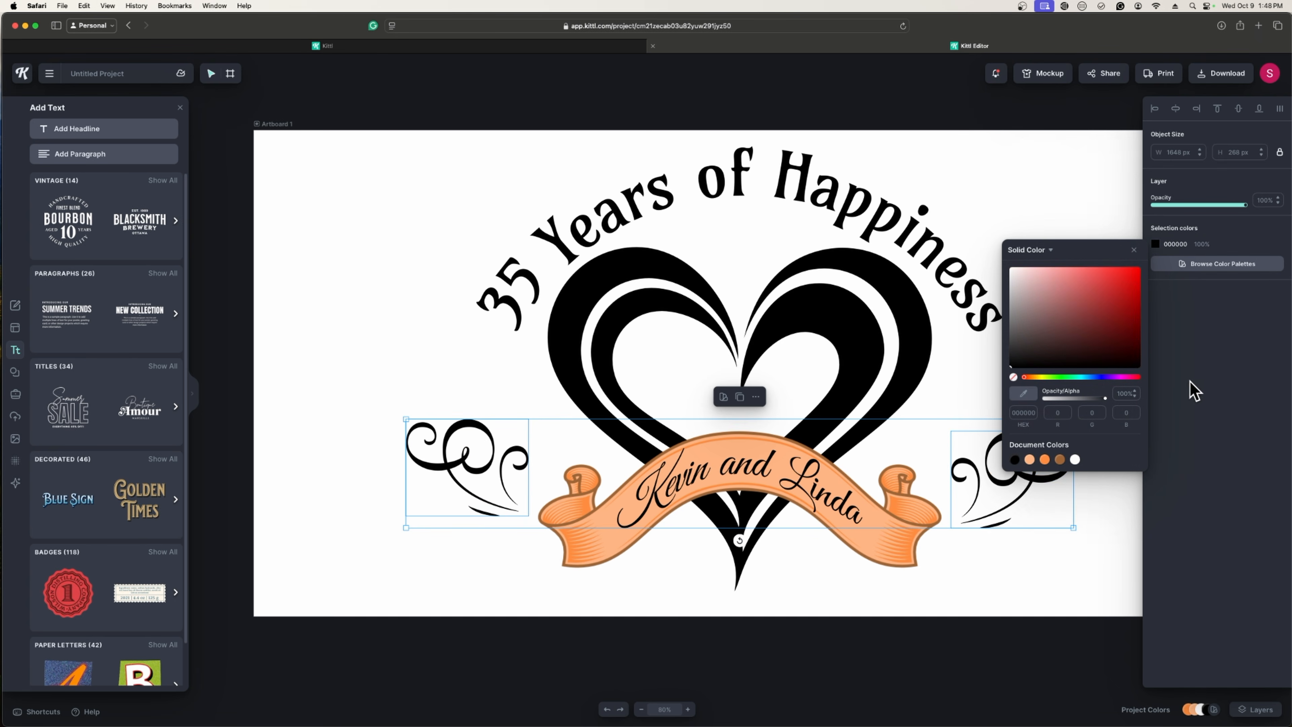
{"action": "left_click", "coordinate": [1088, 542]}
- Change the names ribbon's light orange base color FFB583 to white (FFFFFF)
{"action": "left_click", "coordinate": [875, 527]}
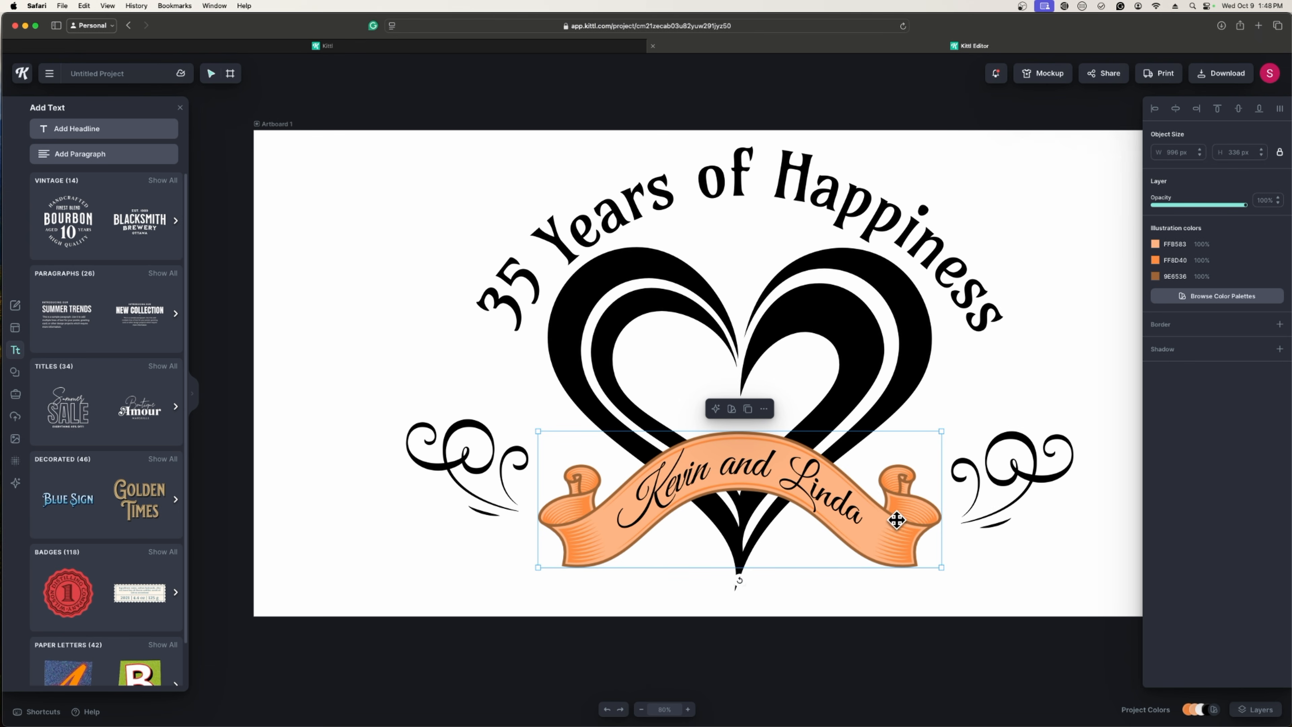
{"action": "left_click", "coordinate": [1155, 244]}
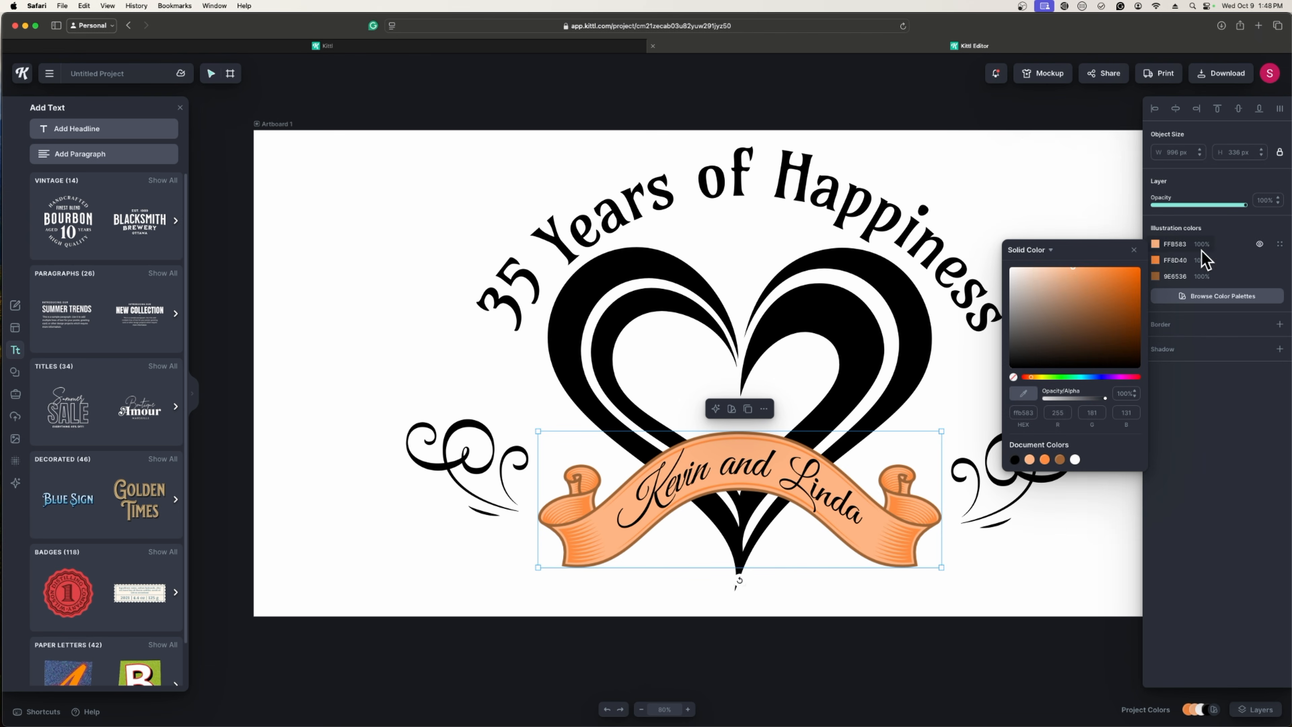
{"action": "left_click", "coordinate": [1014, 279]}
{"action": "left_click", "coordinate": [1012, 590]}
- Change the ribbon's darker orange shading color FF8D40 to gray A4A4A3
{"action": "left_click", "coordinate": [901, 534]}
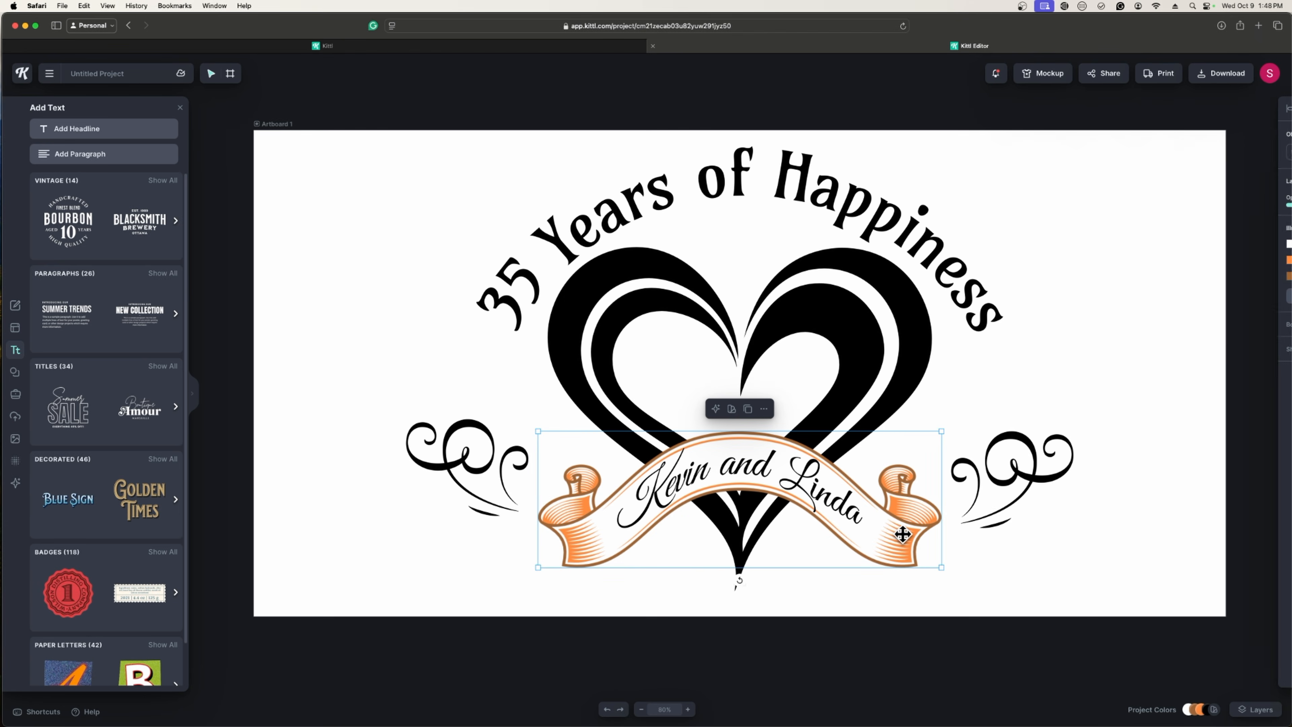
{"action": "left_click", "coordinate": [1155, 261]}
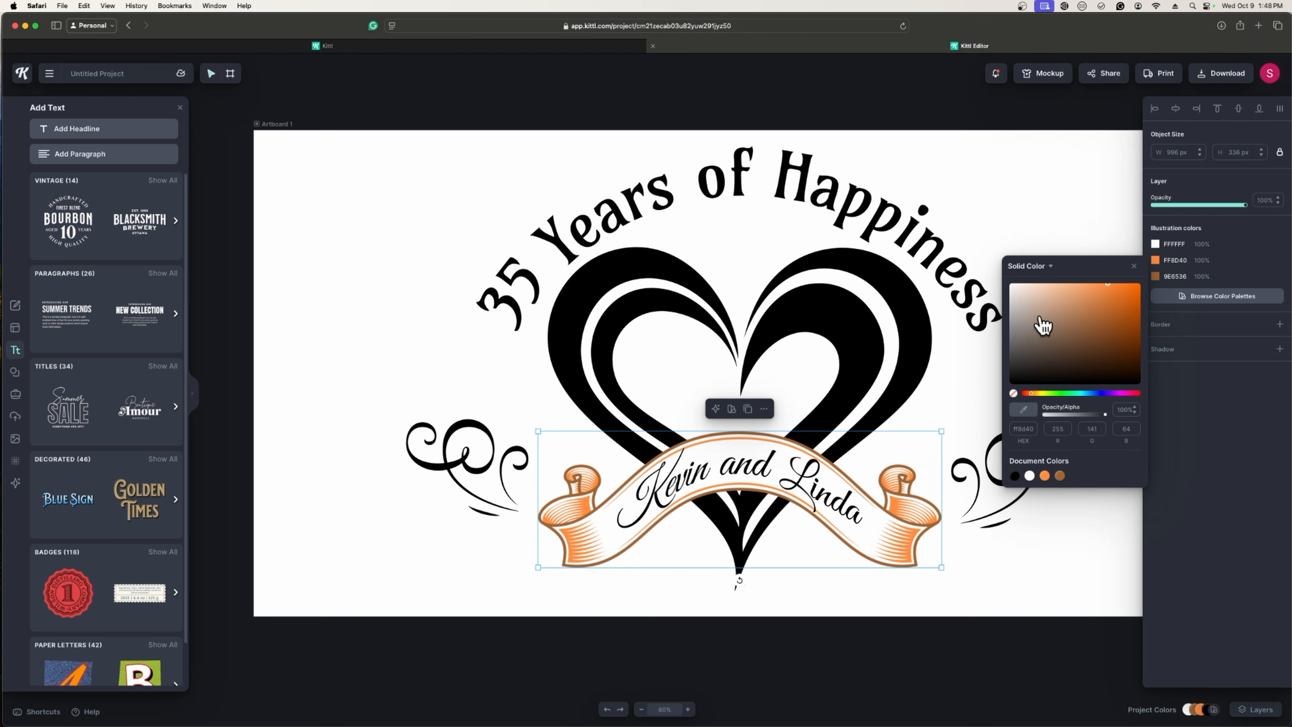
{"action": "left_click_drag", "start_coordinate": [1036, 309], "coordinate": [1011, 319]}
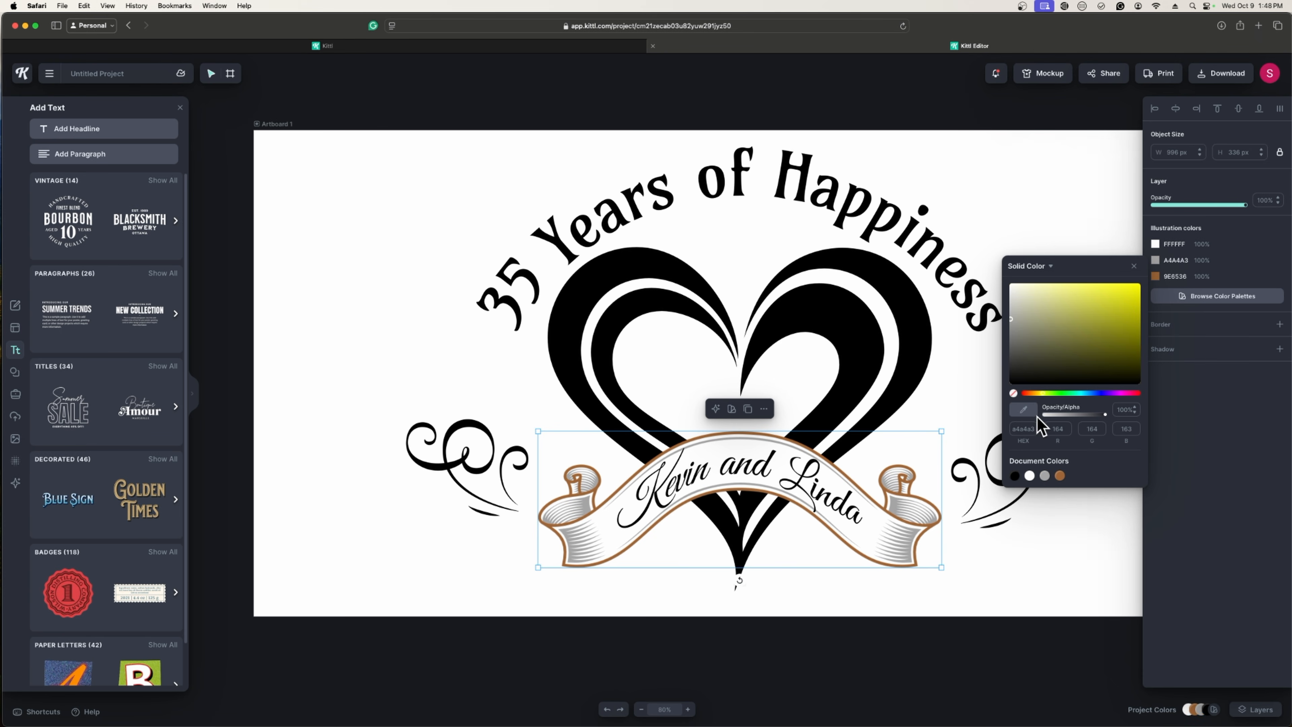
{"action": "left_click", "coordinate": [1086, 570]}
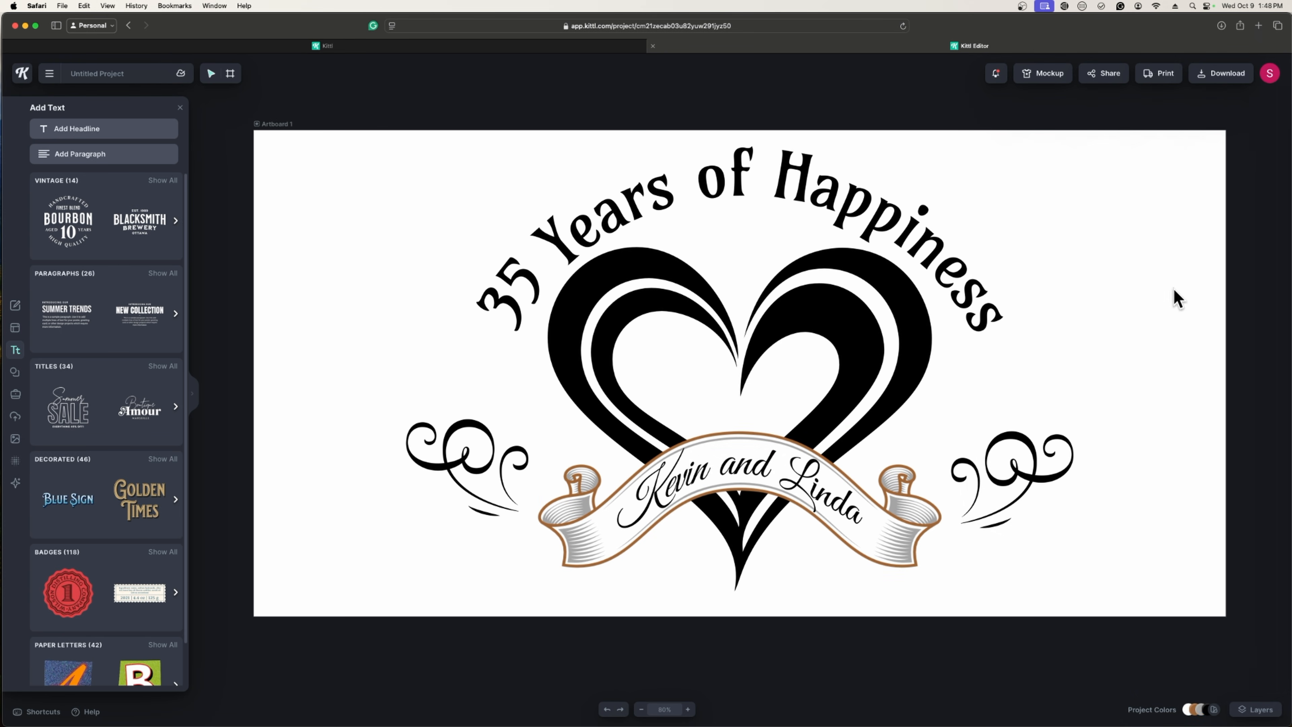
- Change the ribbon's brown outline color to black
{"action": "left_click", "coordinate": [895, 503]}
{"action": "left_click", "coordinate": [1155, 277]}
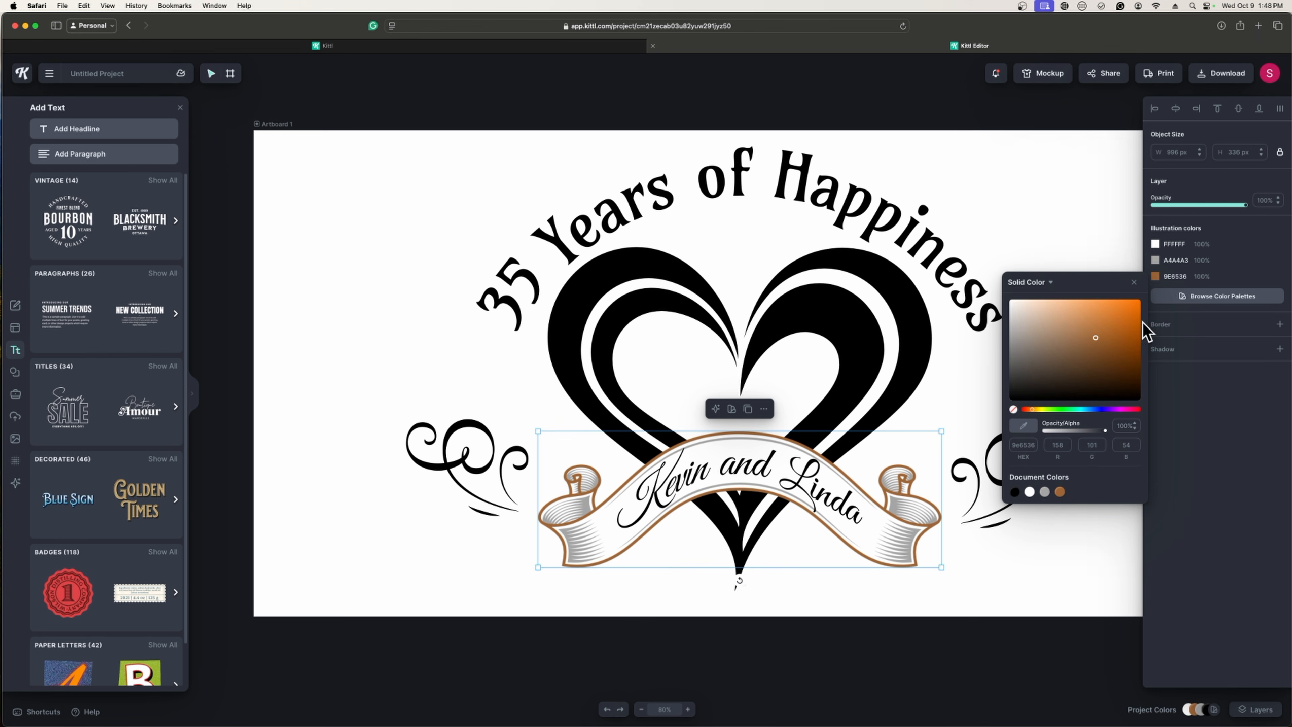
{"action": "left_click_drag", "start_coordinate": [1095, 340], "coordinate": [1148, 434]}
{"action": "left_click", "coordinate": [1064, 596]}
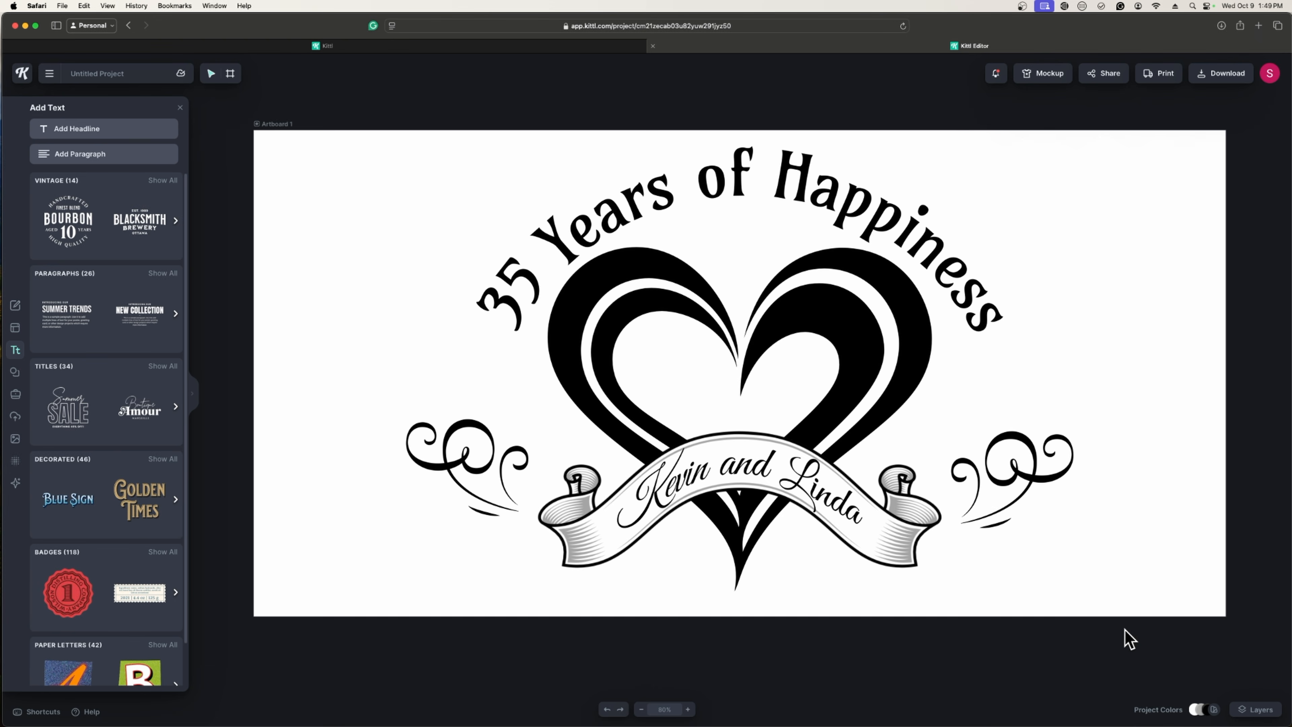
- Download the finished heart design as a PNG with Optimize Quality turned on
{"action": "left_click", "coordinate": [1221, 90]}
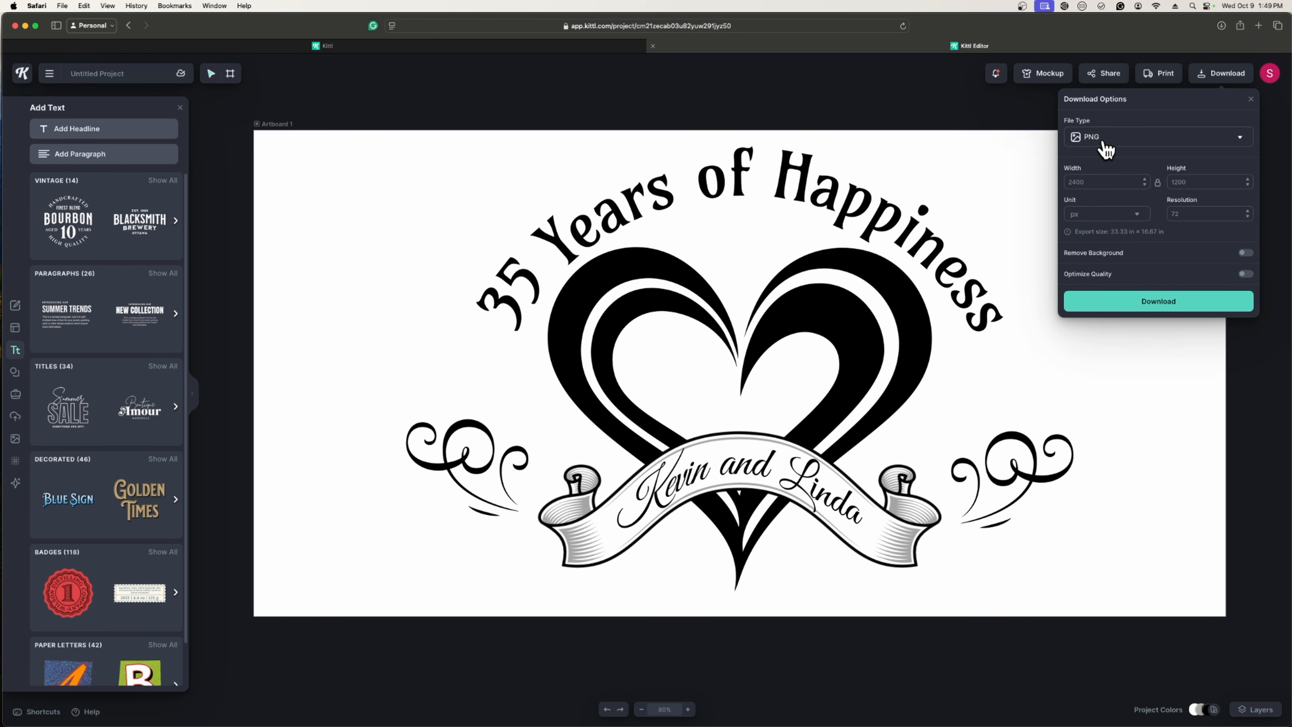
{"action": "left_click", "coordinate": [1096, 144]}
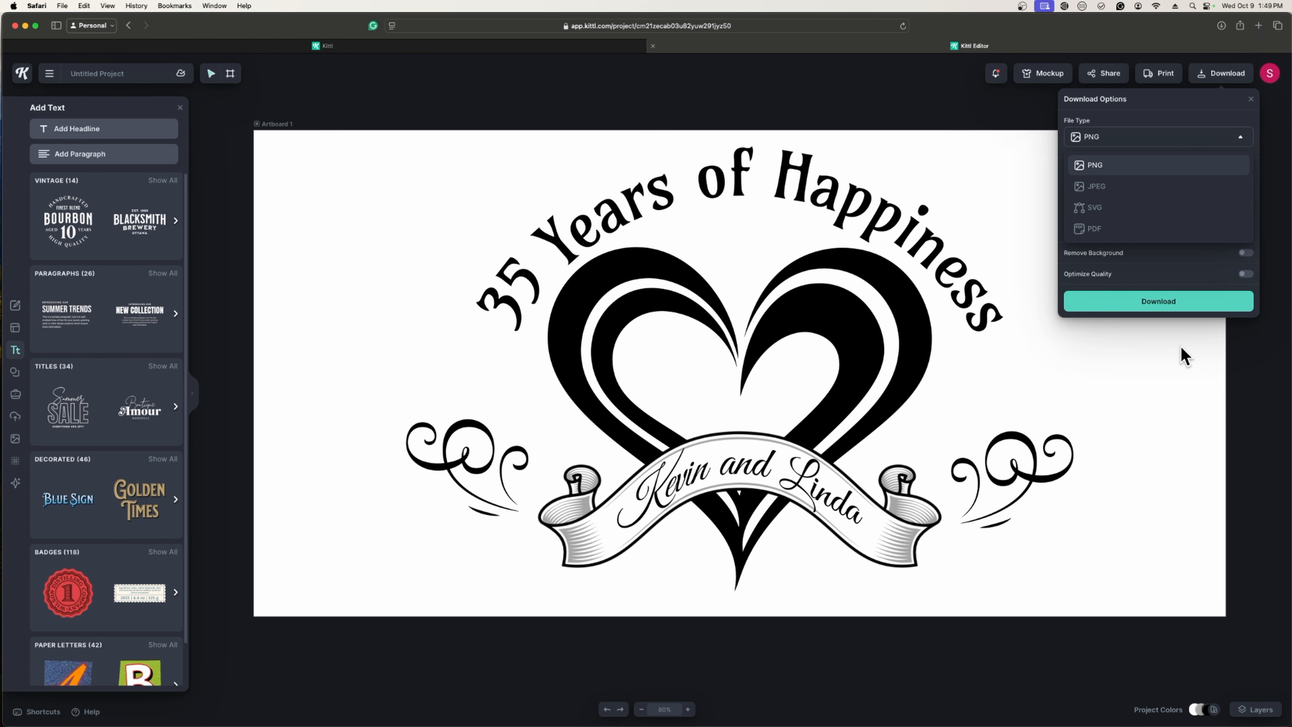
{"action": "left_click", "coordinate": [1245, 275]}
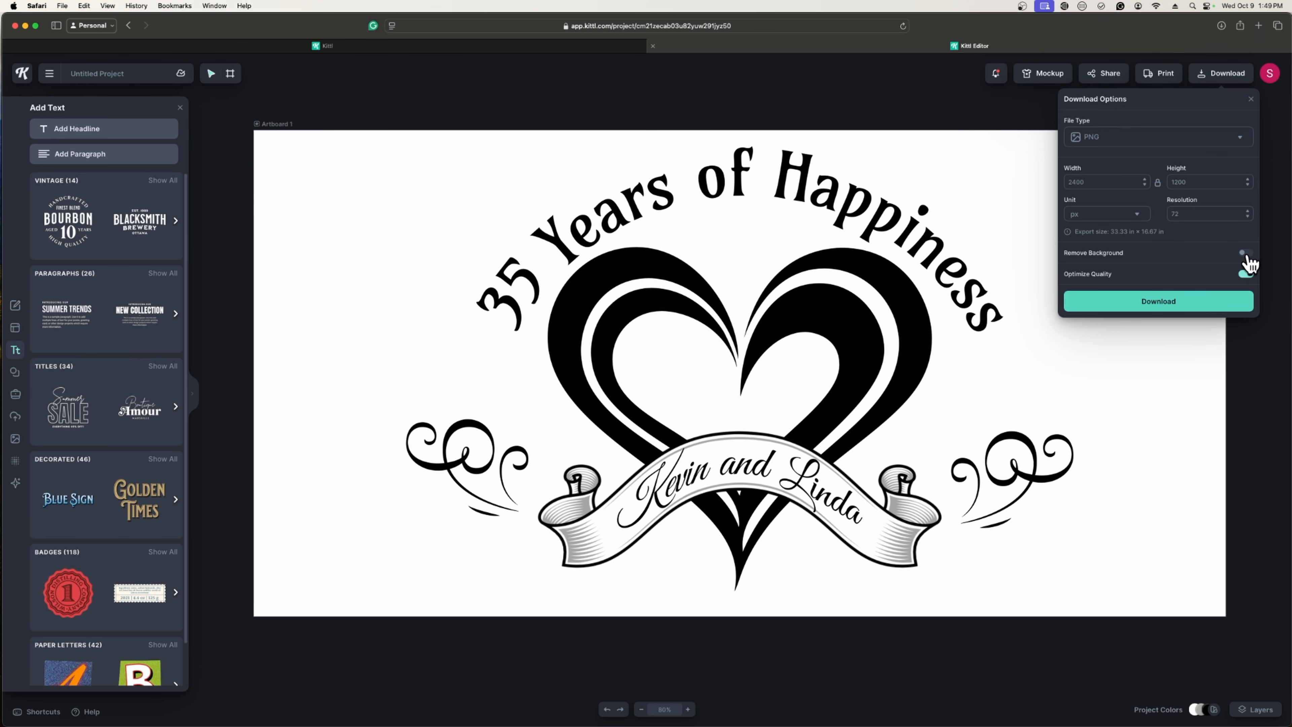
{"action": "left_click", "coordinate": [1154, 479]}
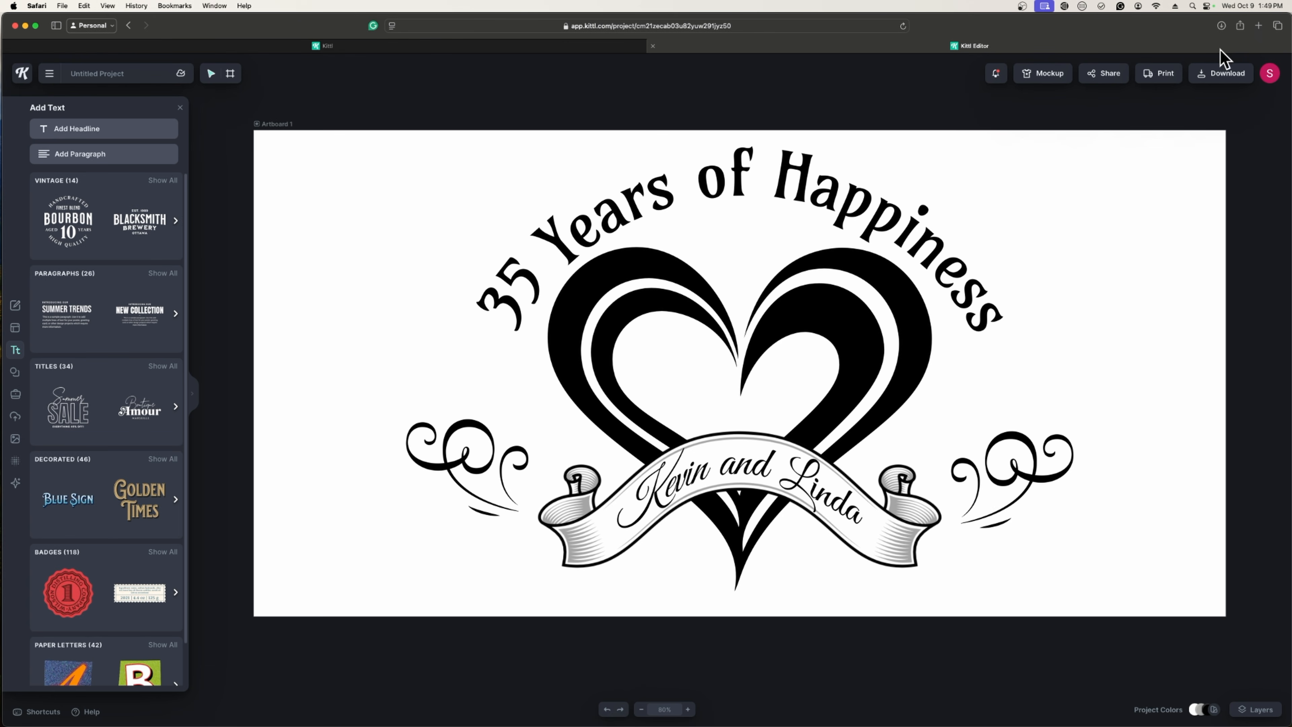
{"action": "left_click", "coordinate": [1222, 81]}
{"action": "left_click", "coordinate": [1179, 303]}
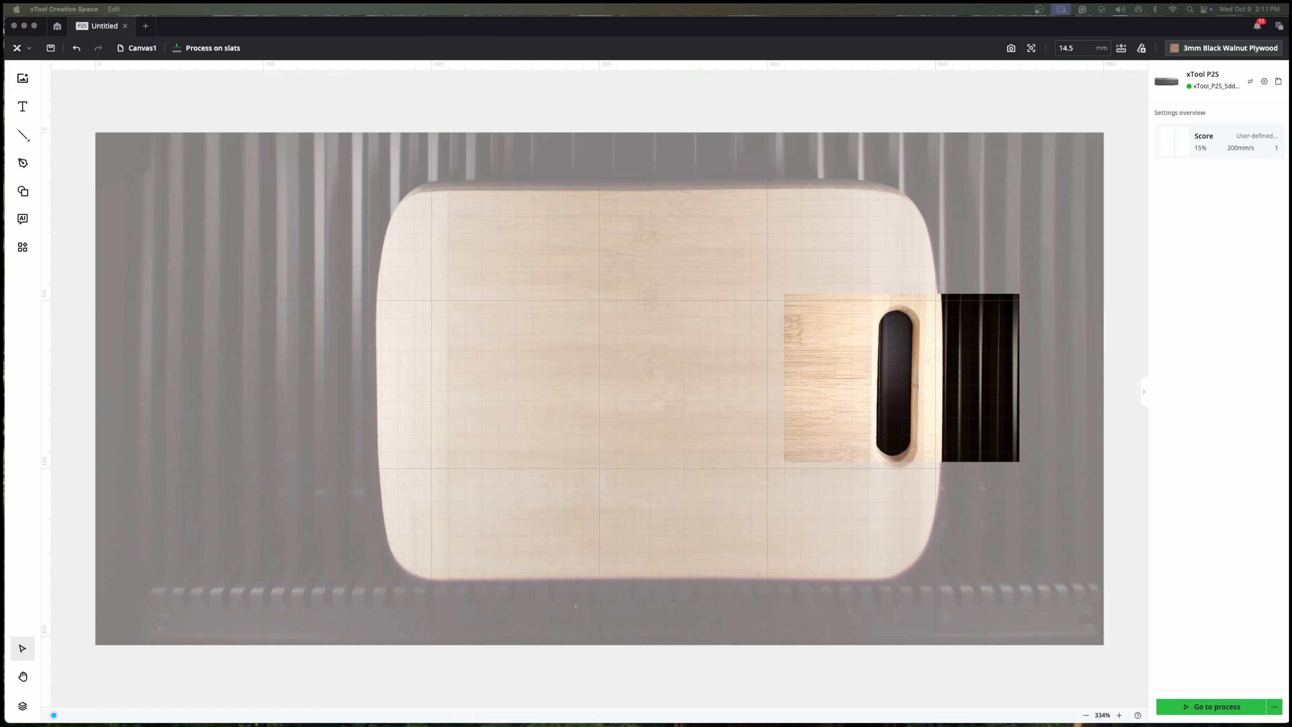
- Switch to xTool Creative Space and import the downloaded heart design, scaling it to fit on the canvas
{"action": "left_click_drag", "start_coordinate": [137, 320], "coordinate": [559, 328]}
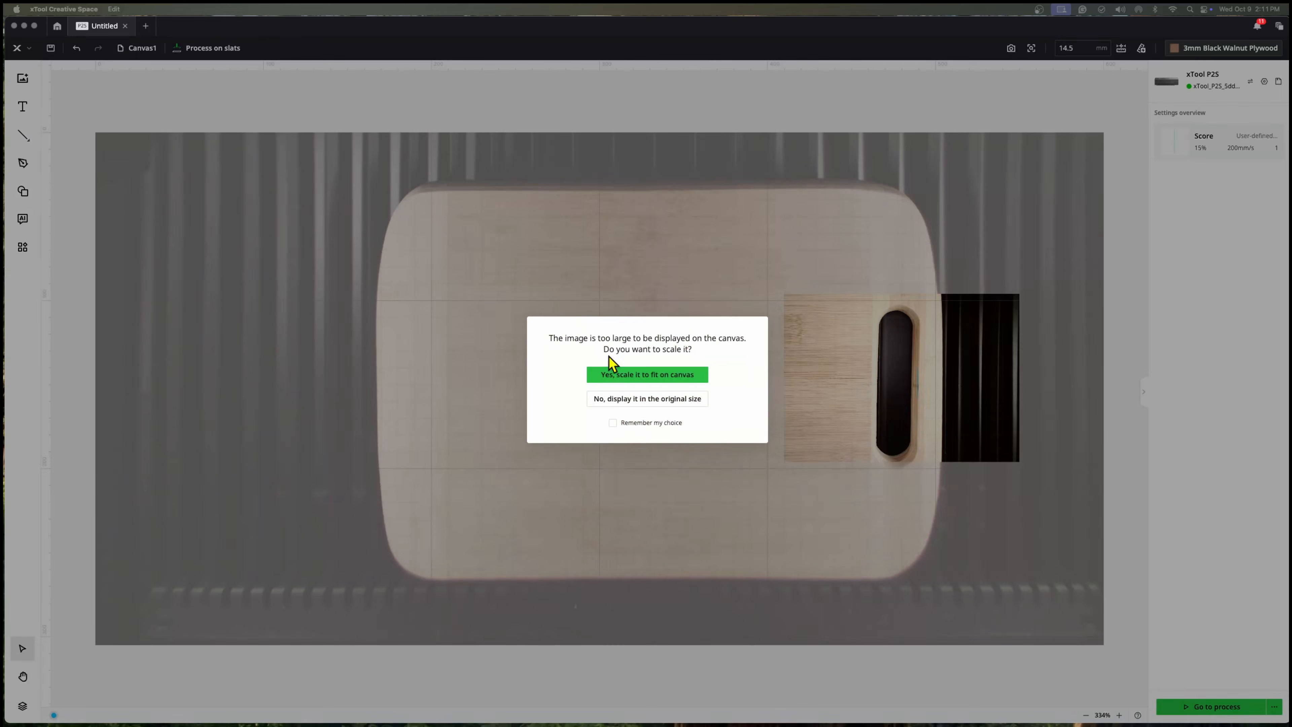
{"action": "left_click", "coordinate": [631, 378]}
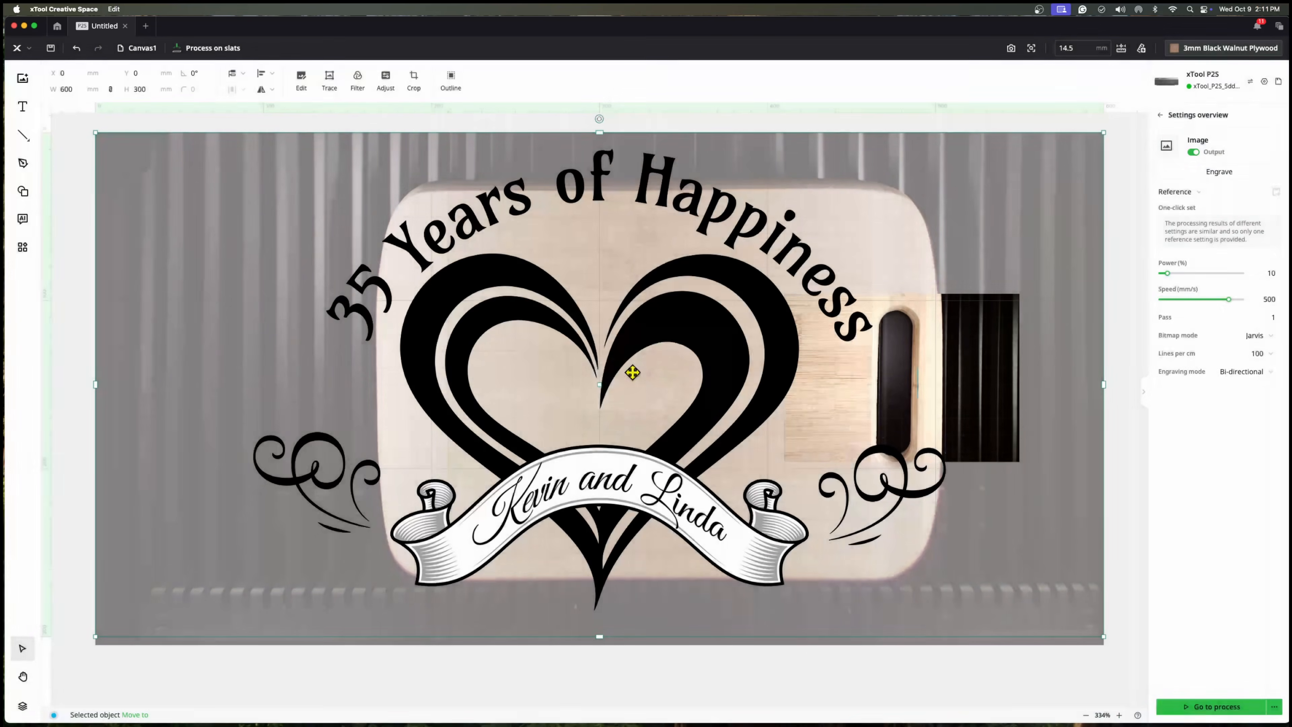
- Shrink the imported design to about 341 × 171 mm and position it on the cutting board, clear of the handle
{"action": "left_click_drag", "start_coordinate": [441, 261], "coordinate": [513, 304]}
{"action": "left_click_drag", "start_coordinate": [163, 171], "coordinate": [583, 376]}
{"action": "left_click_drag", "start_coordinate": [855, 469], "coordinate": [676, 353]}
- Set the design's engraving power to 15% and lower its engraving speed to about 197 mm/s
{"action": "left_click_drag", "start_coordinate": [1229, 300], "coordinate": [1196, 301]}
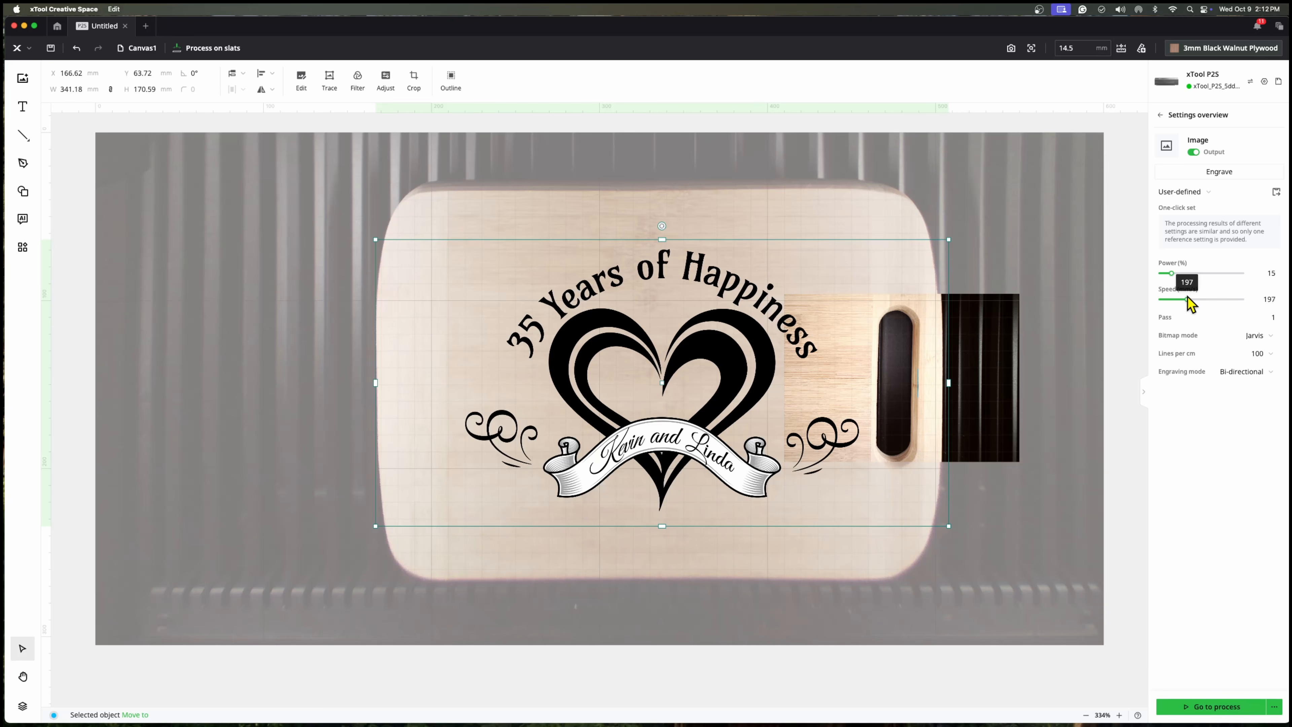
{"action": "left_click_drag", "start_coordinate": [1188, 297], "coordinate": [1189, 297]}
{"action": "left_click", "coordinate": [1273, 299]}
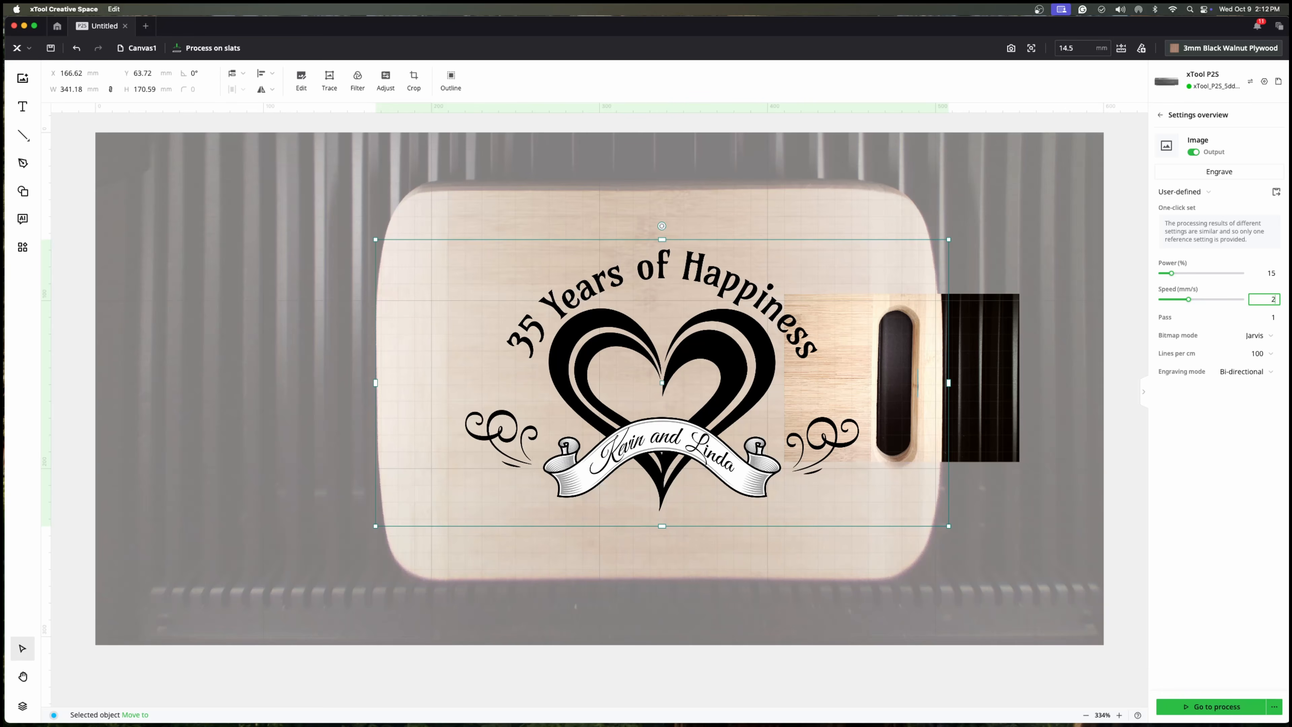